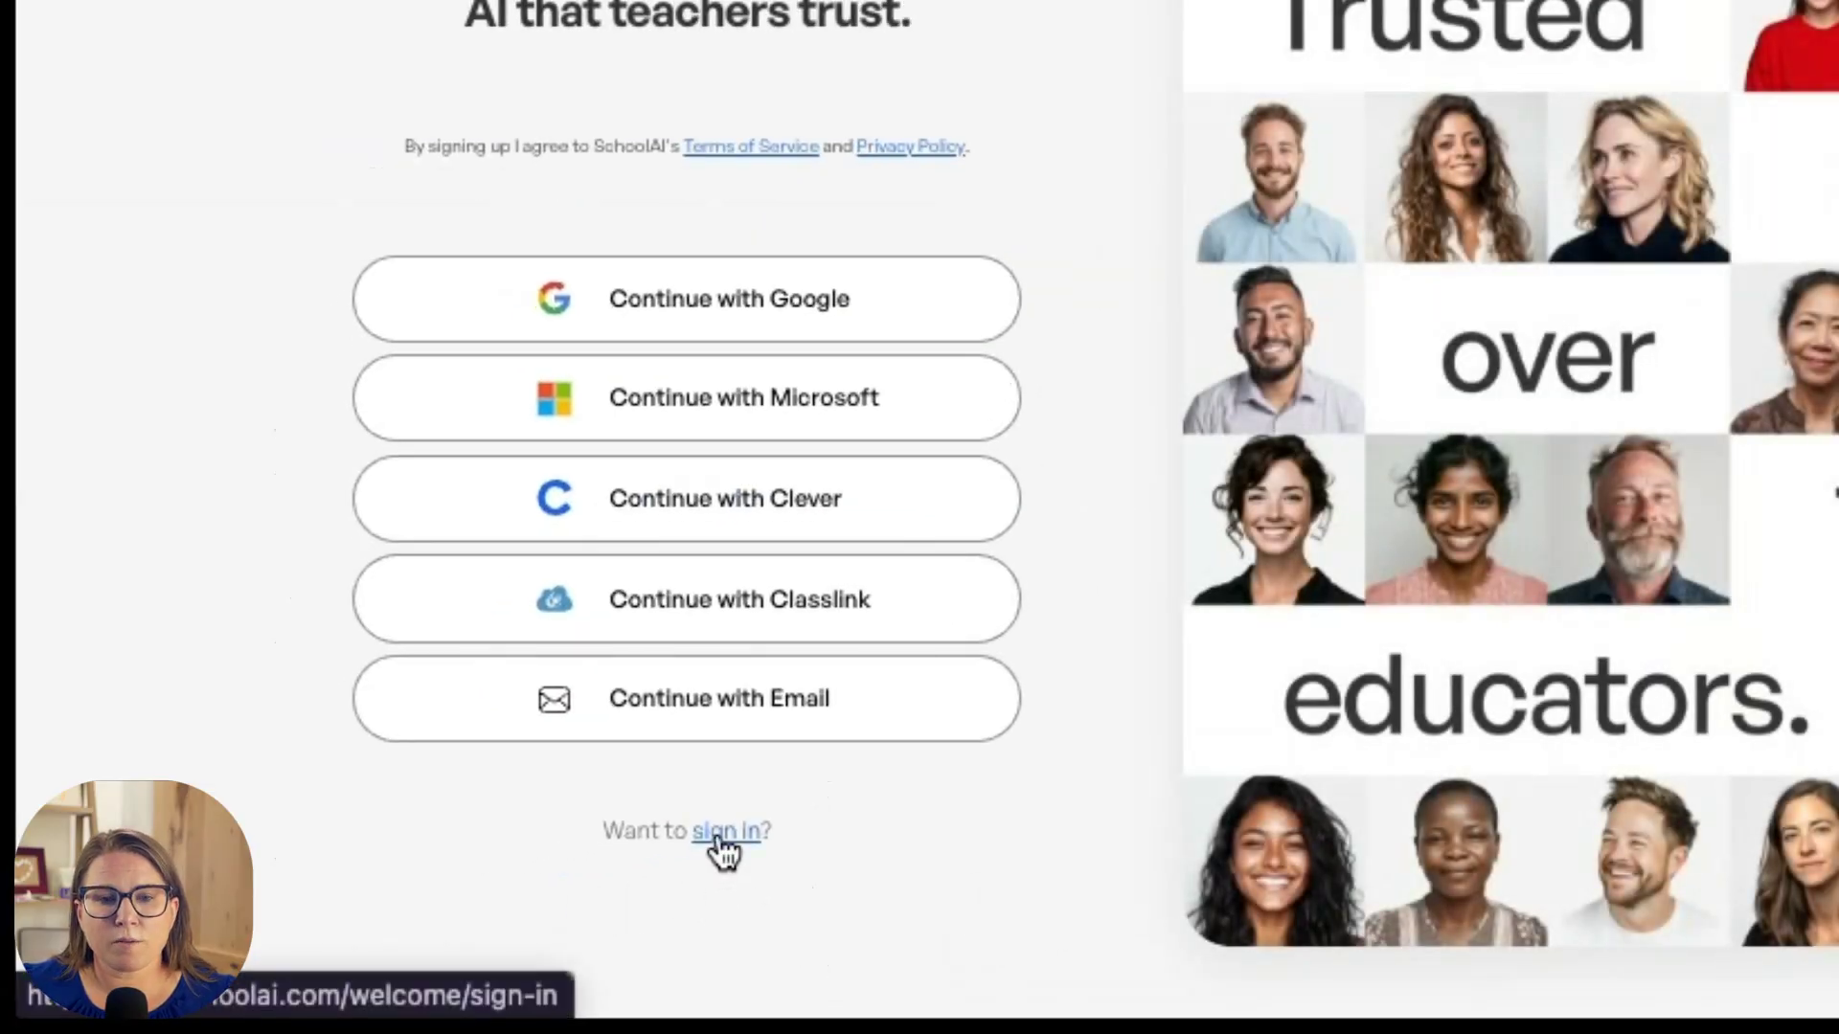
Step: Continue the sign-up with email and start a new Student learning Space from scratch
{"action": "left_click", "coordinate": [719, 835]}
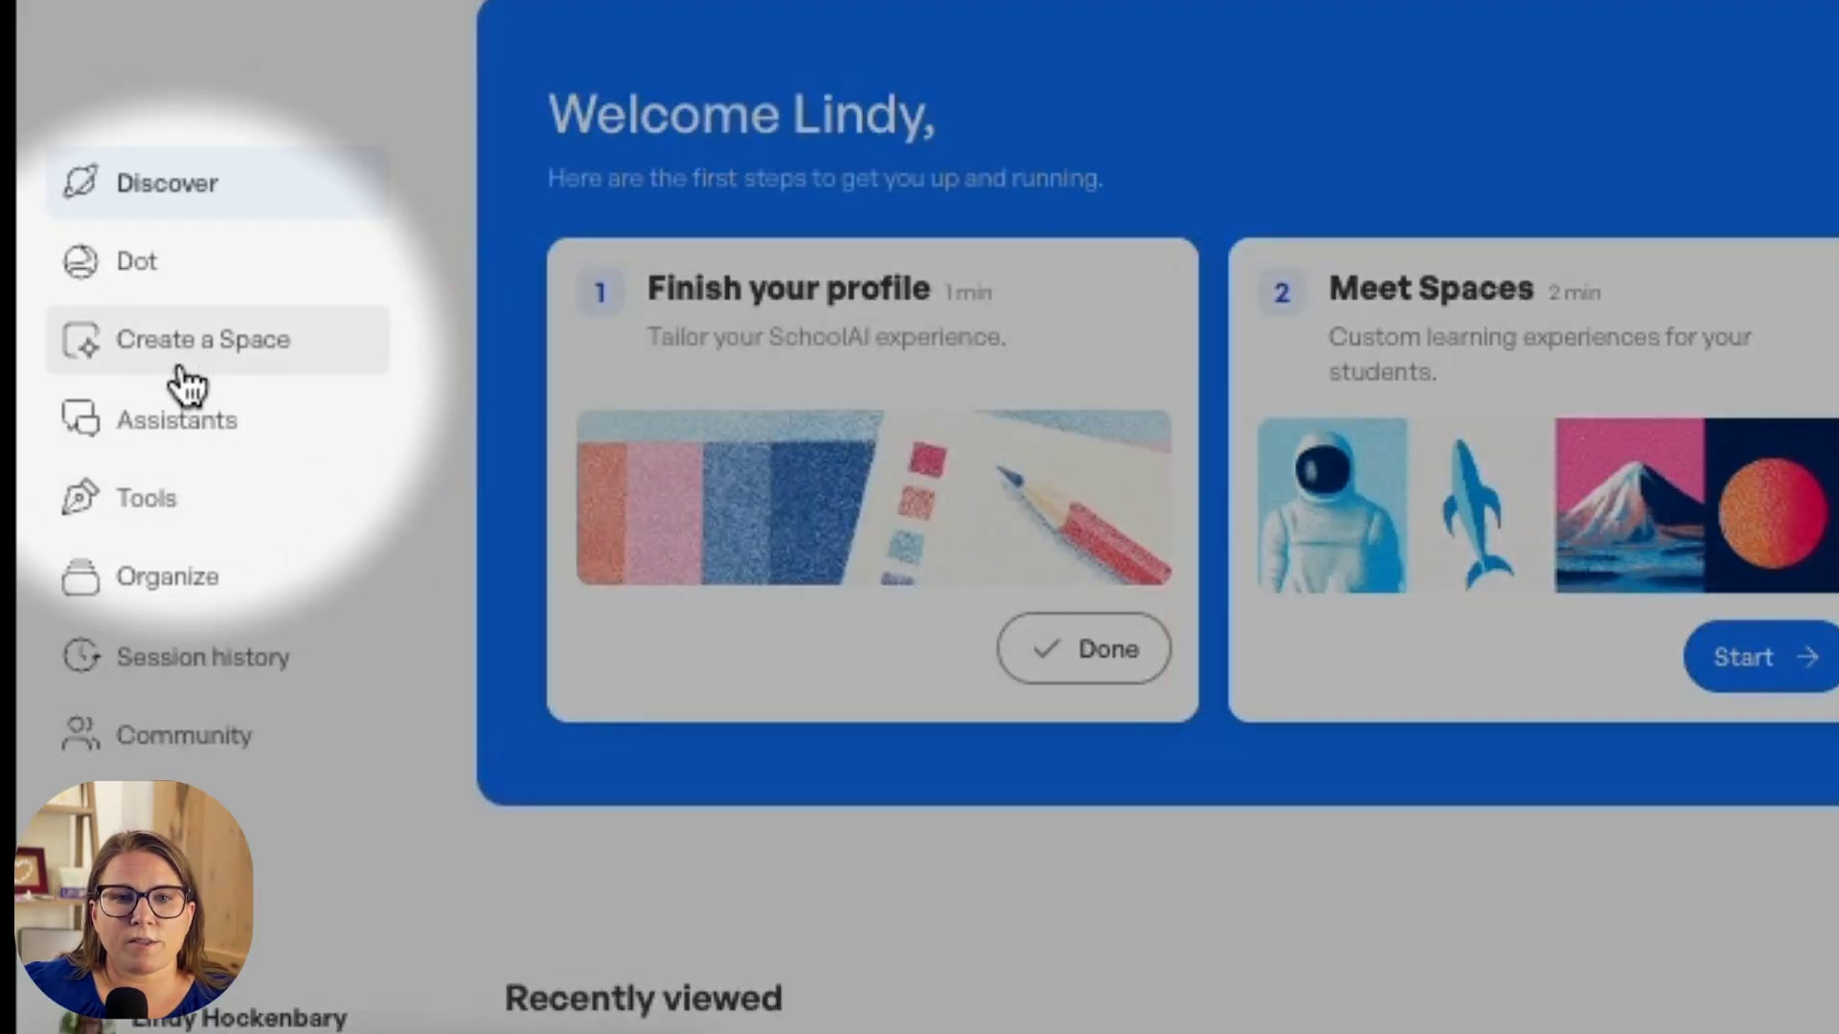
{"action": "left_click", "coordinate": [186, 385]}
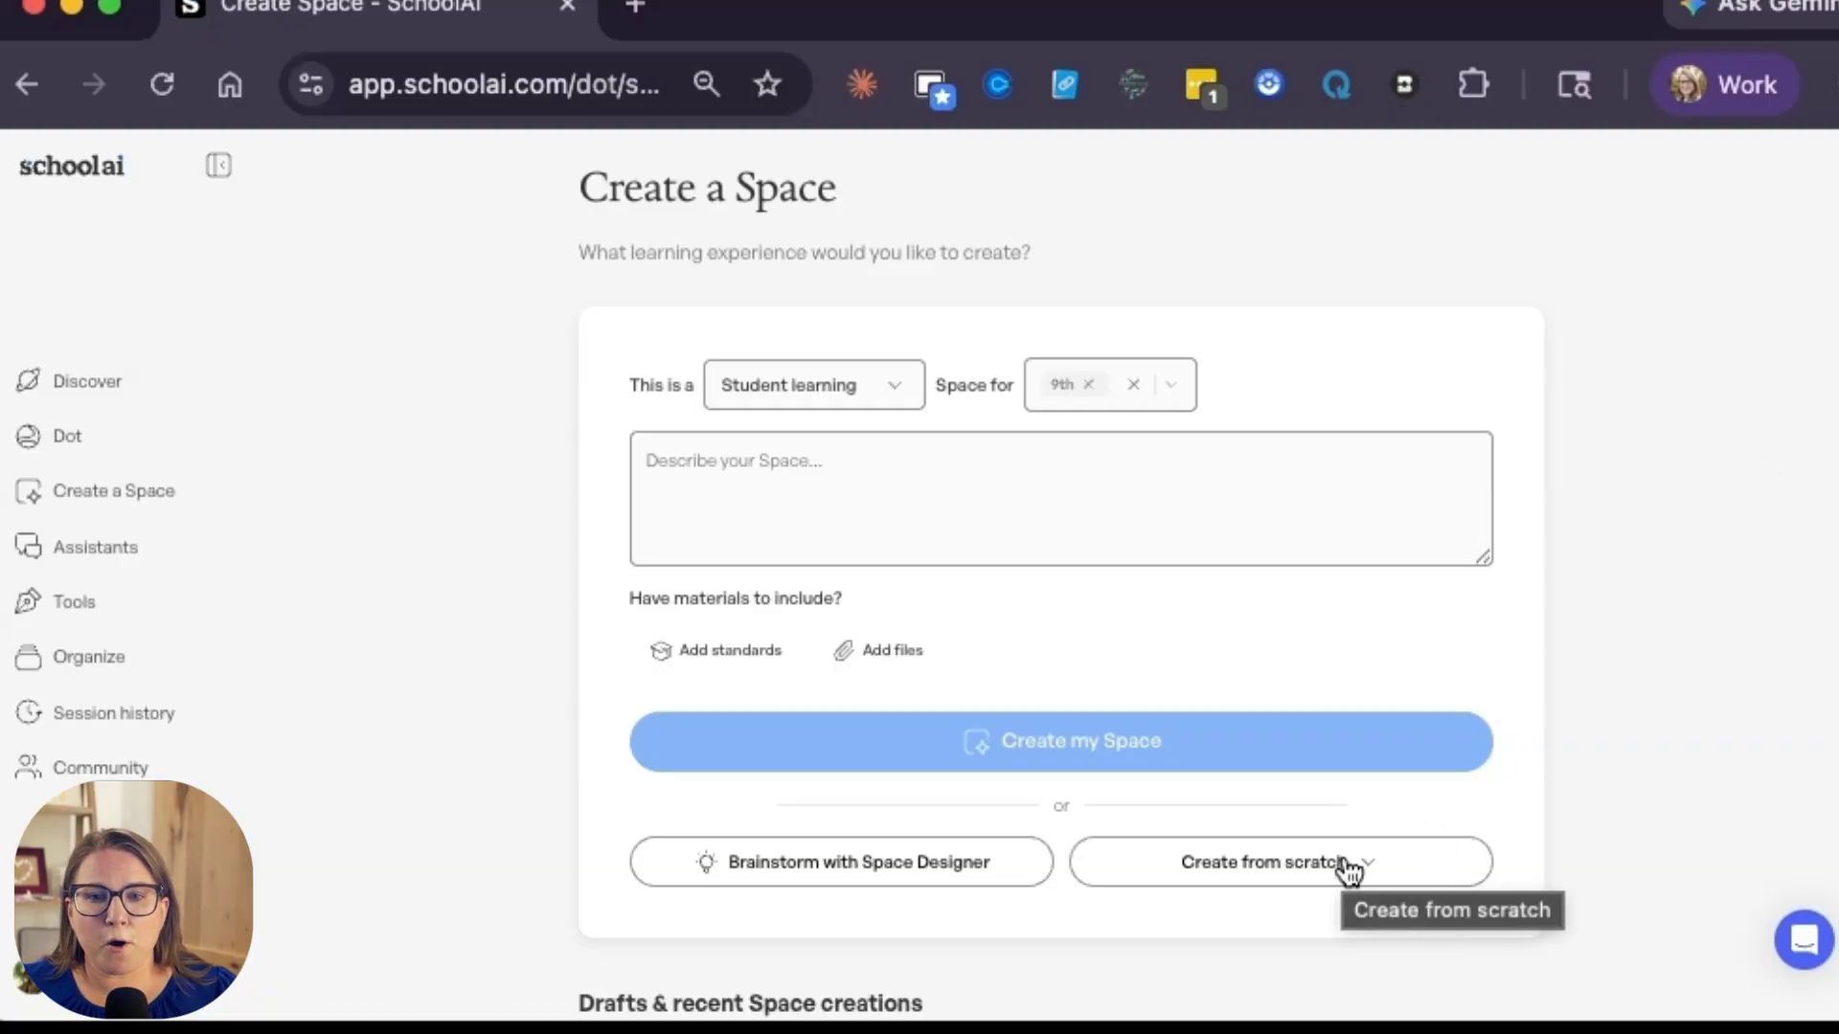
{"action": "left_click", "coordinate": [1274, 874]}
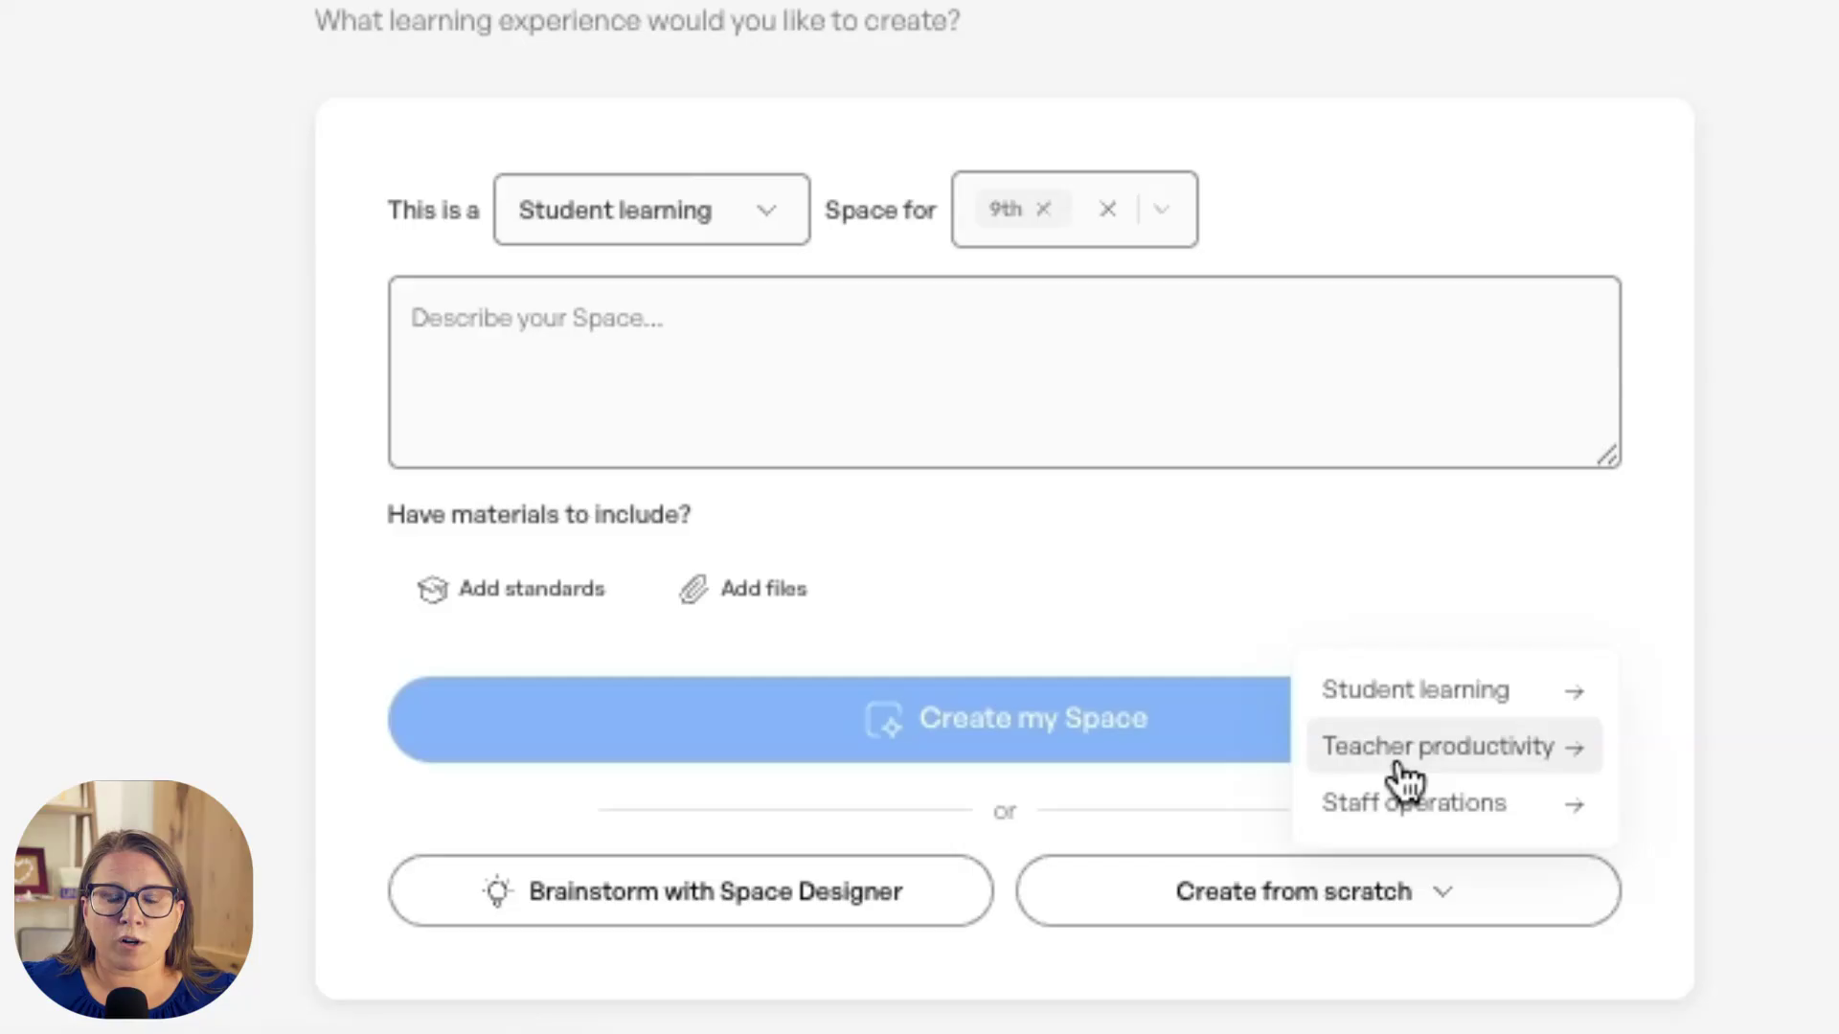
{"action": "left_click", "coordinate": [1413, 695]}
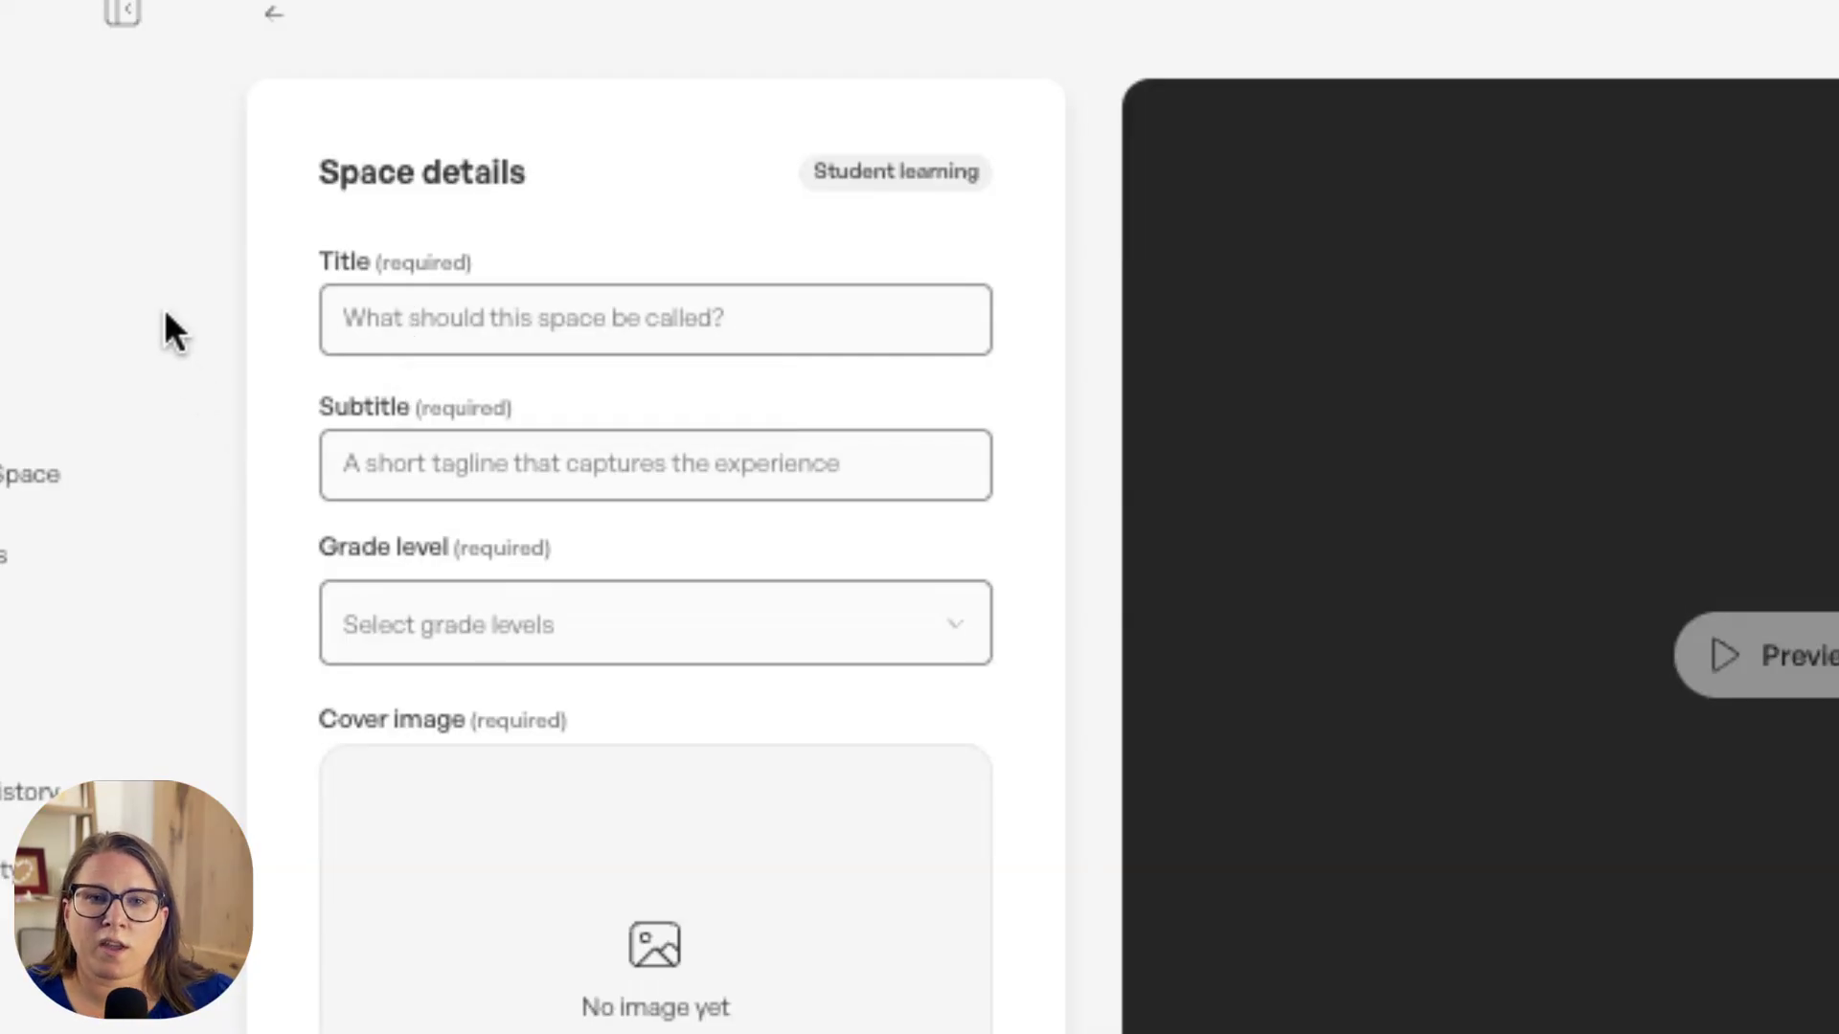
Step: Title the Space "Impressionist Art", subtitle it "Characteristics of Impressionist Art" and set the grade level to 9th
{"action": "left_click", "coordinate": [425, 318]}
{"action": "type", "text": "Impress"}
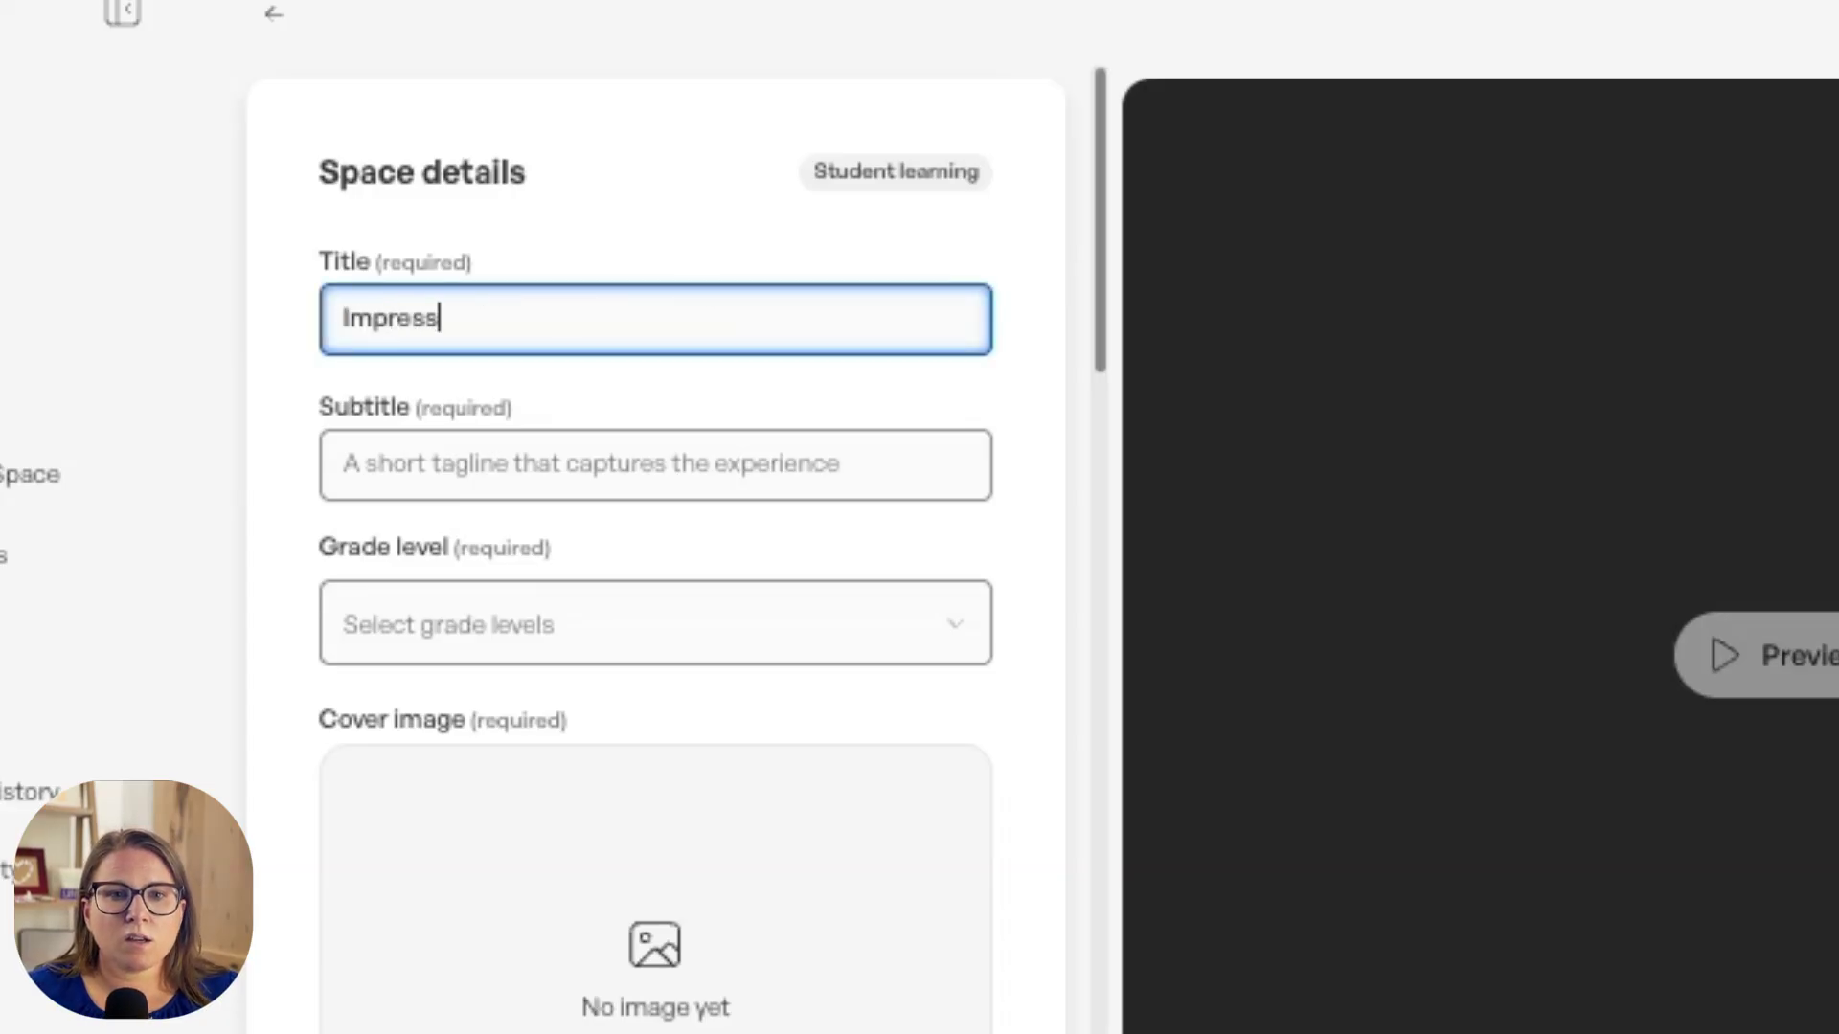
{"action": "type", "text": "ionist Art"}
{"action": "key", "text": "Tab"}
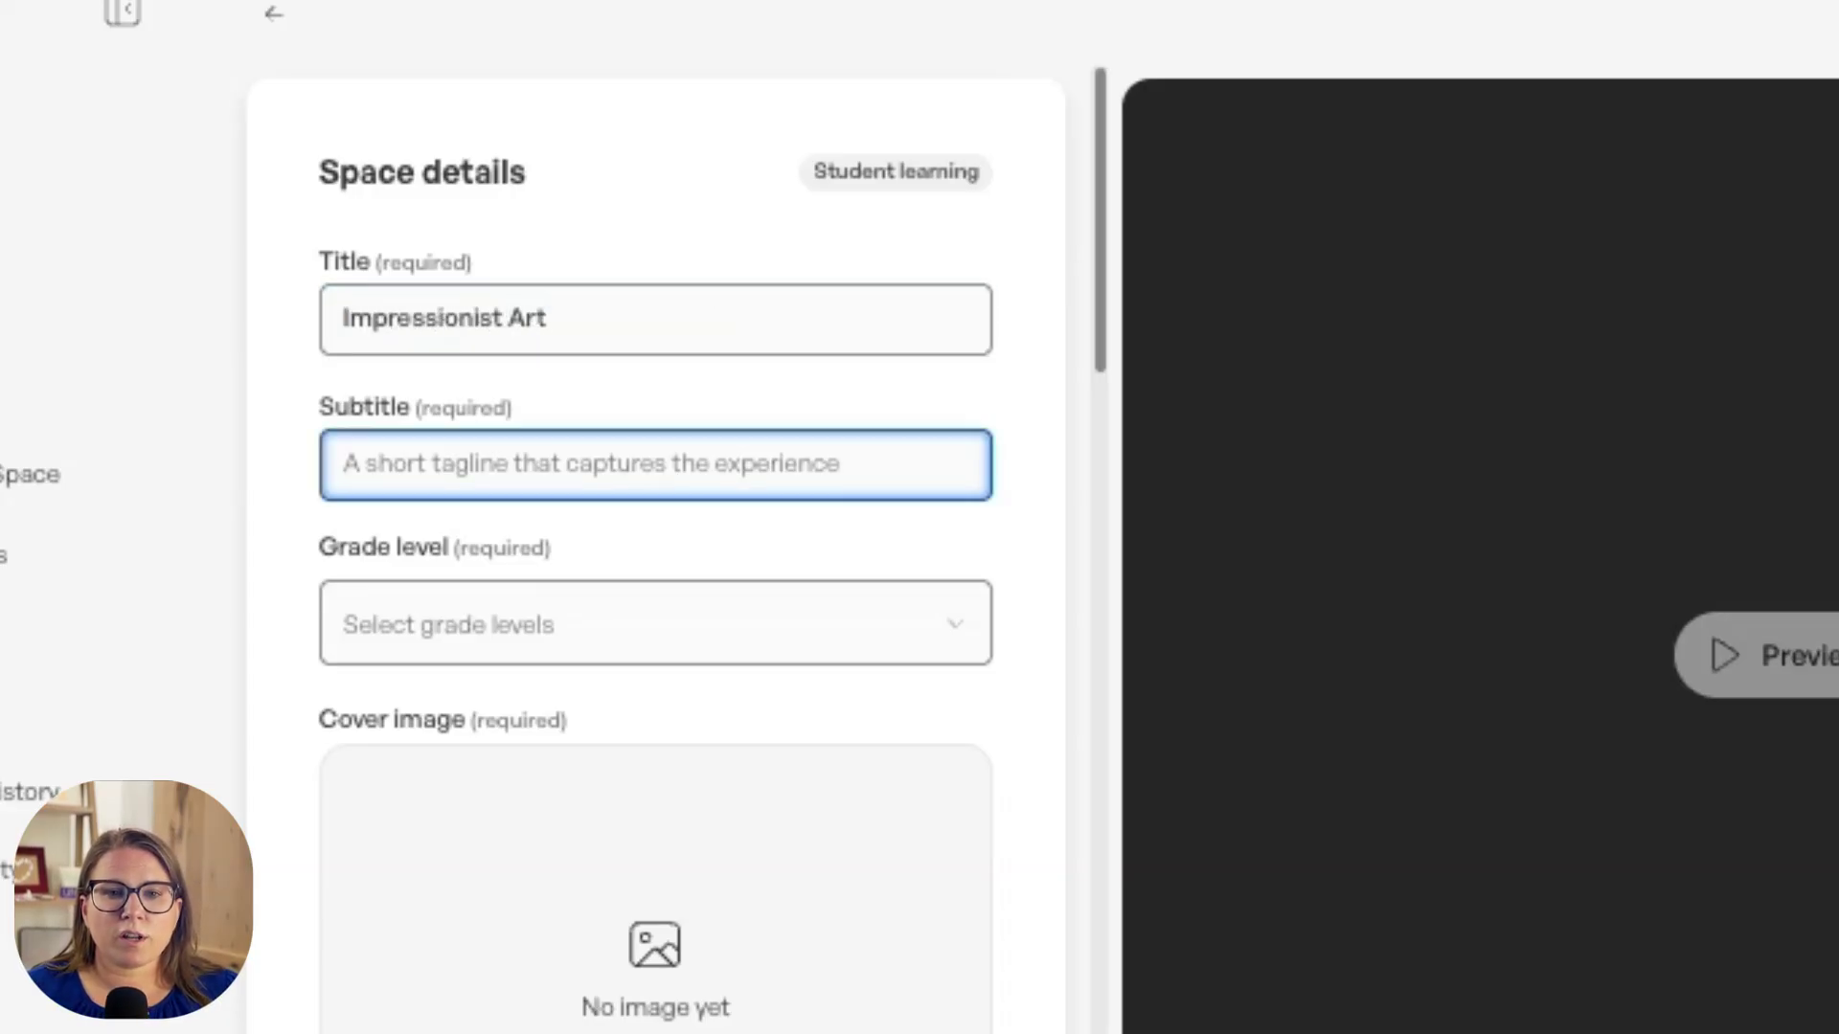
{"action": "type", "text": "Chara"}
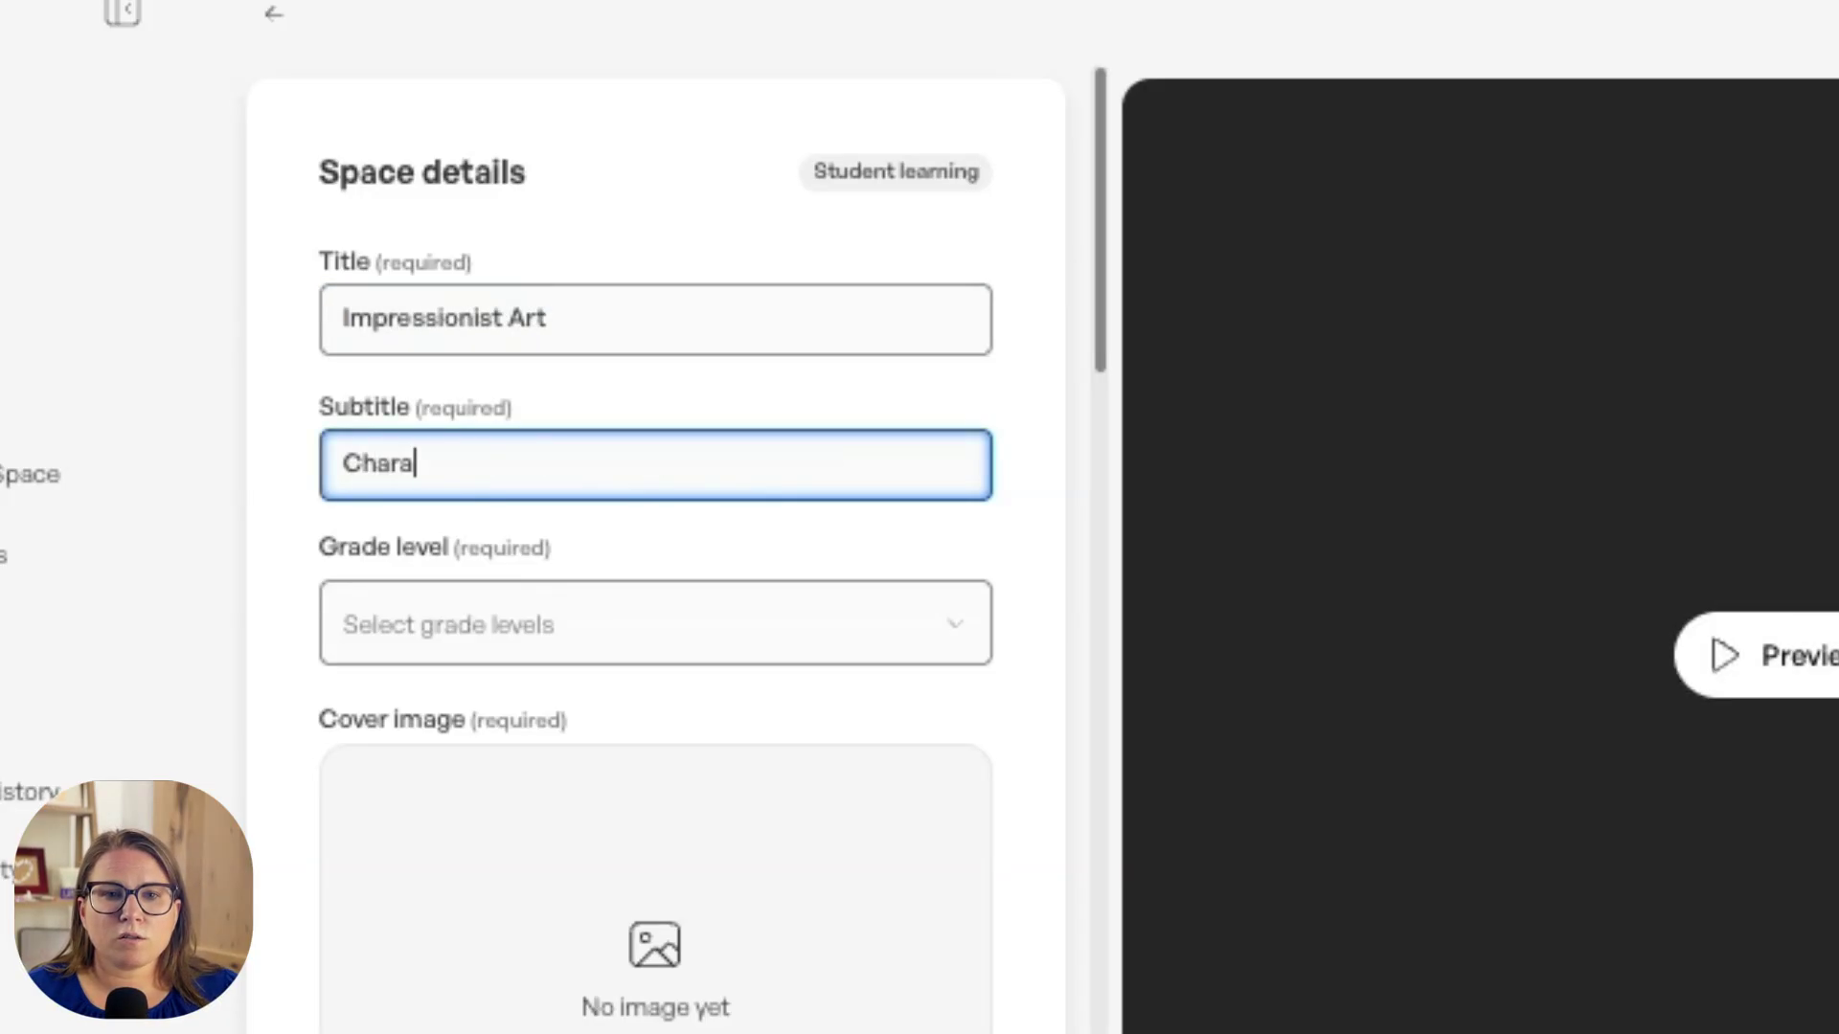
{"action": "left_click", "coordinate": [450, 624]}
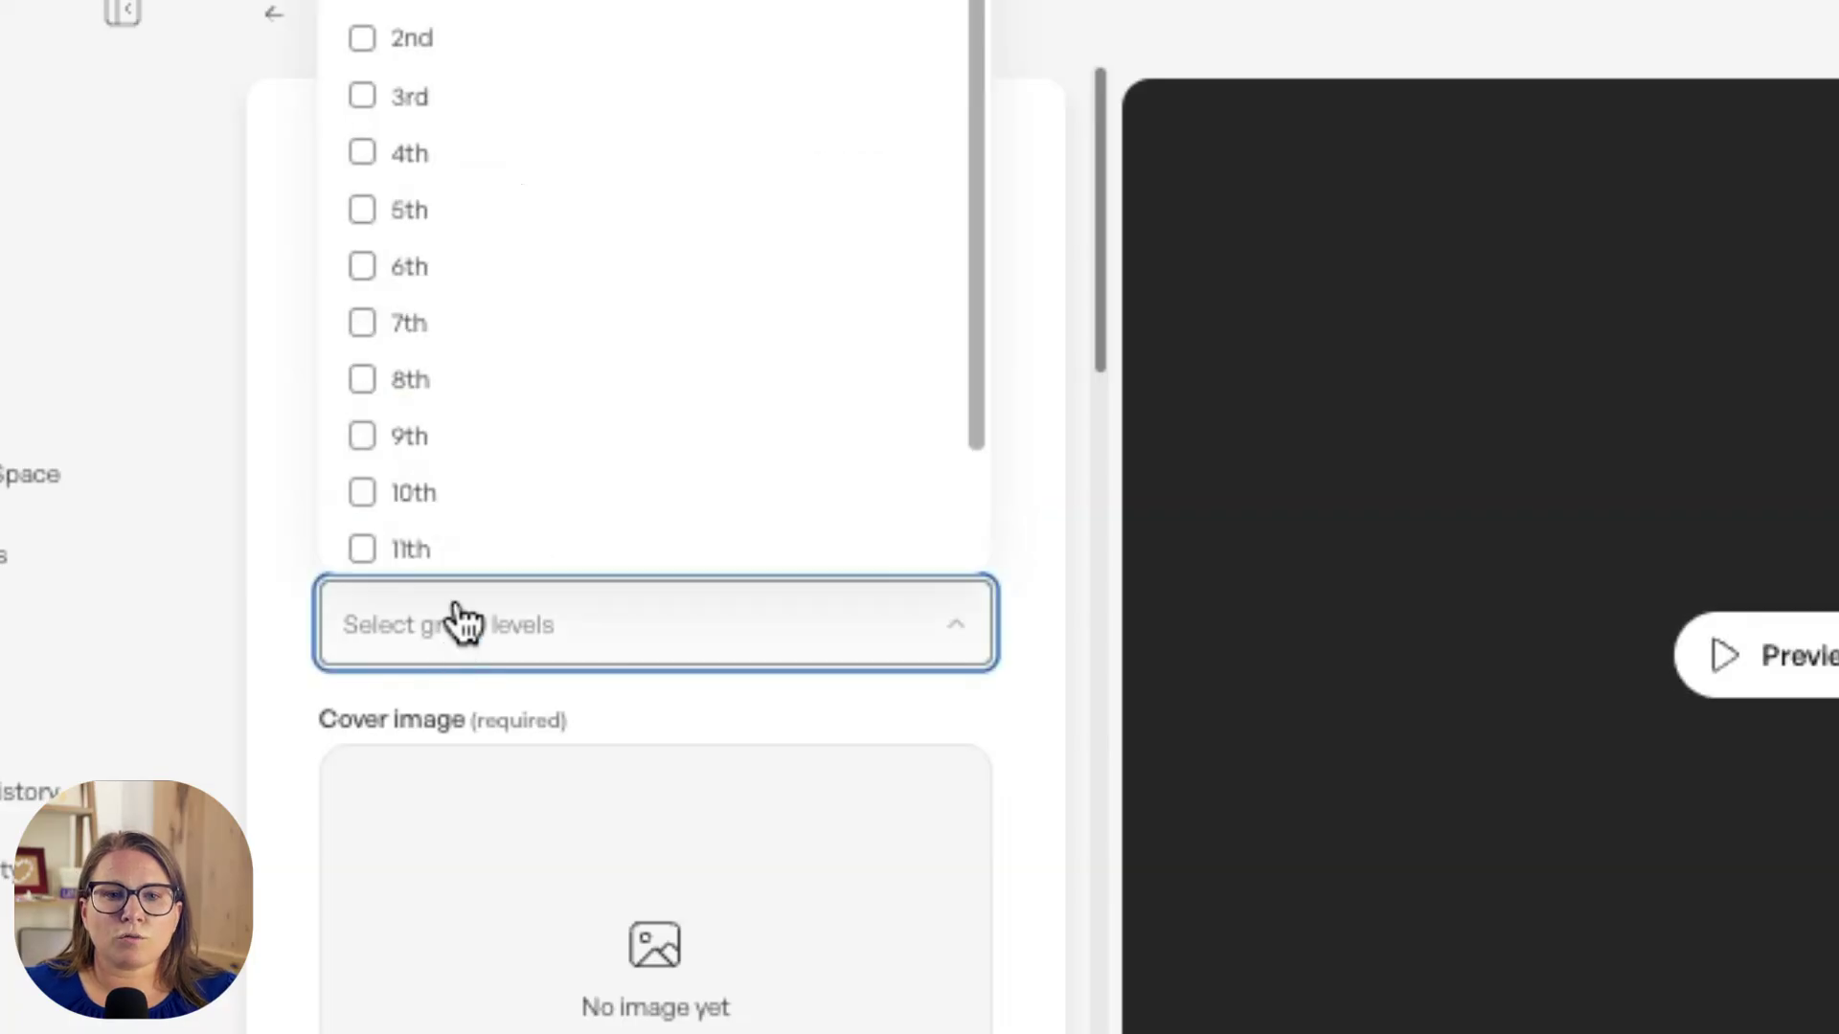
{"action": "left_click", "coordinate": [383, 436]}
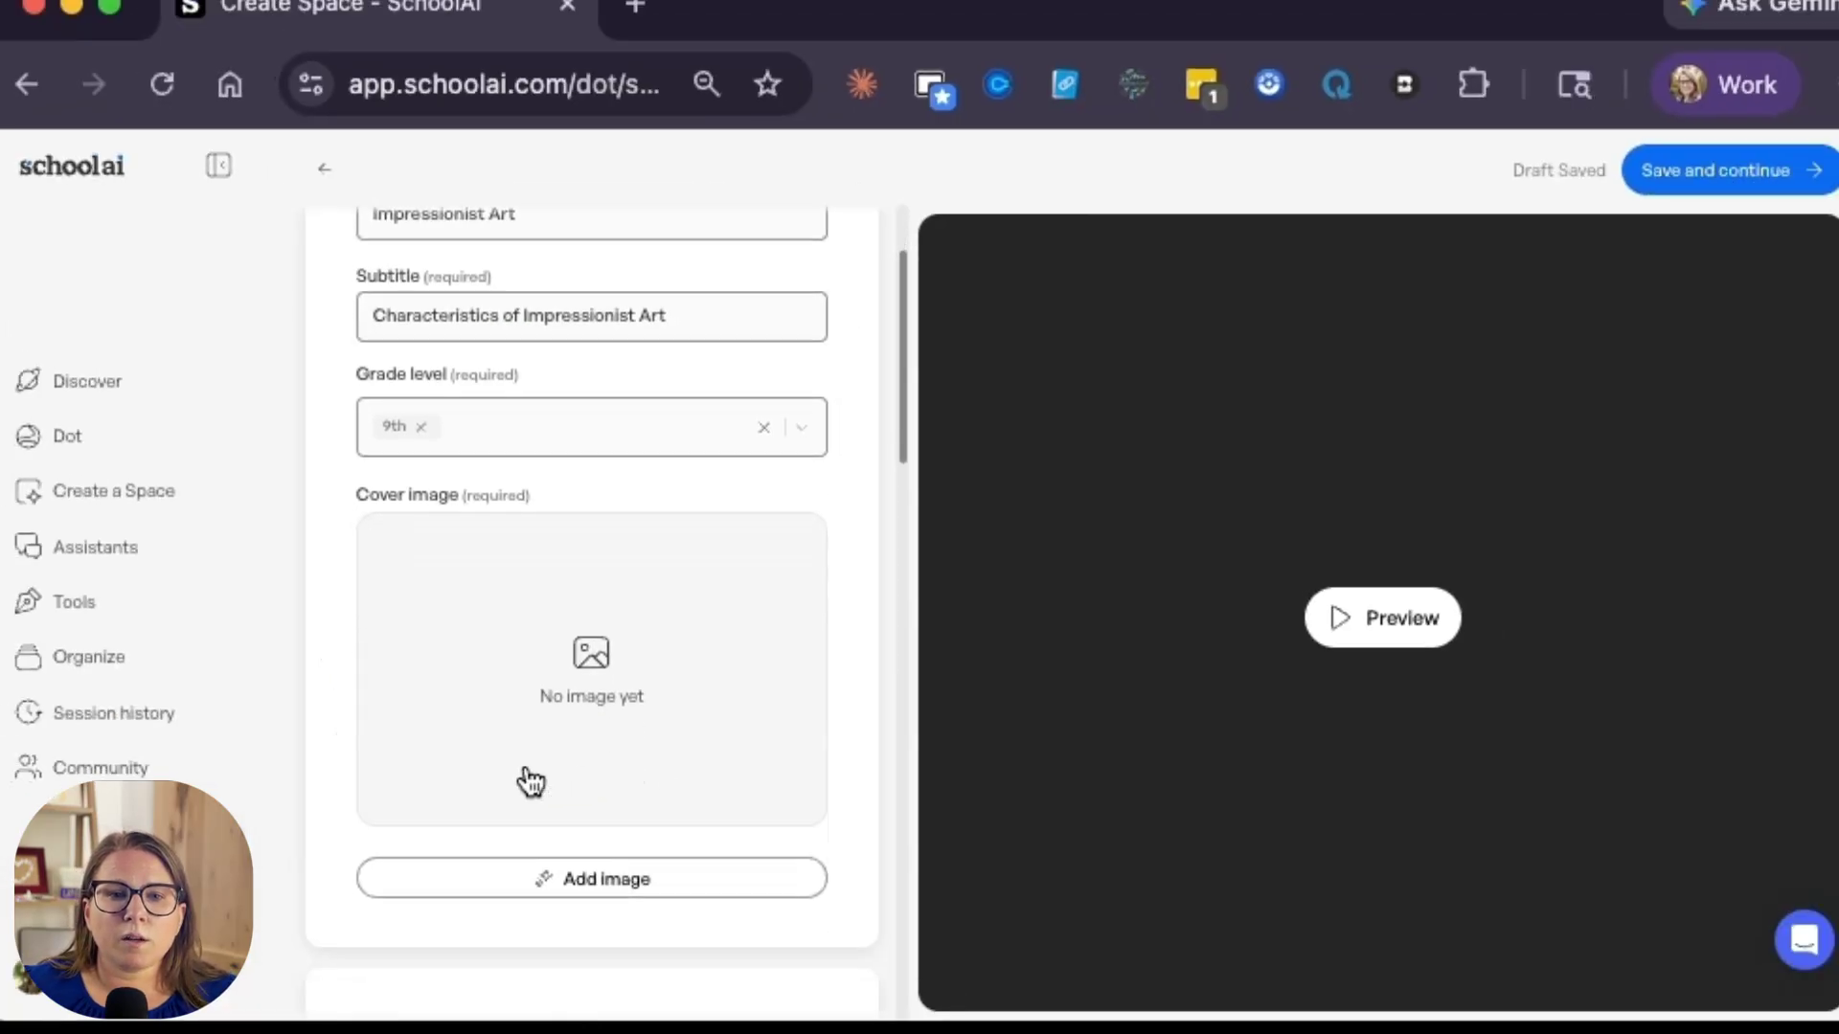
Step: Enter the general instructions "The goal is to help students learn the characteristics that identify art from the Impressionist movement."
{"action": "scroll", "coordinate": [530, 780], "scroll_direction": "down", "scroll_amount": 5}
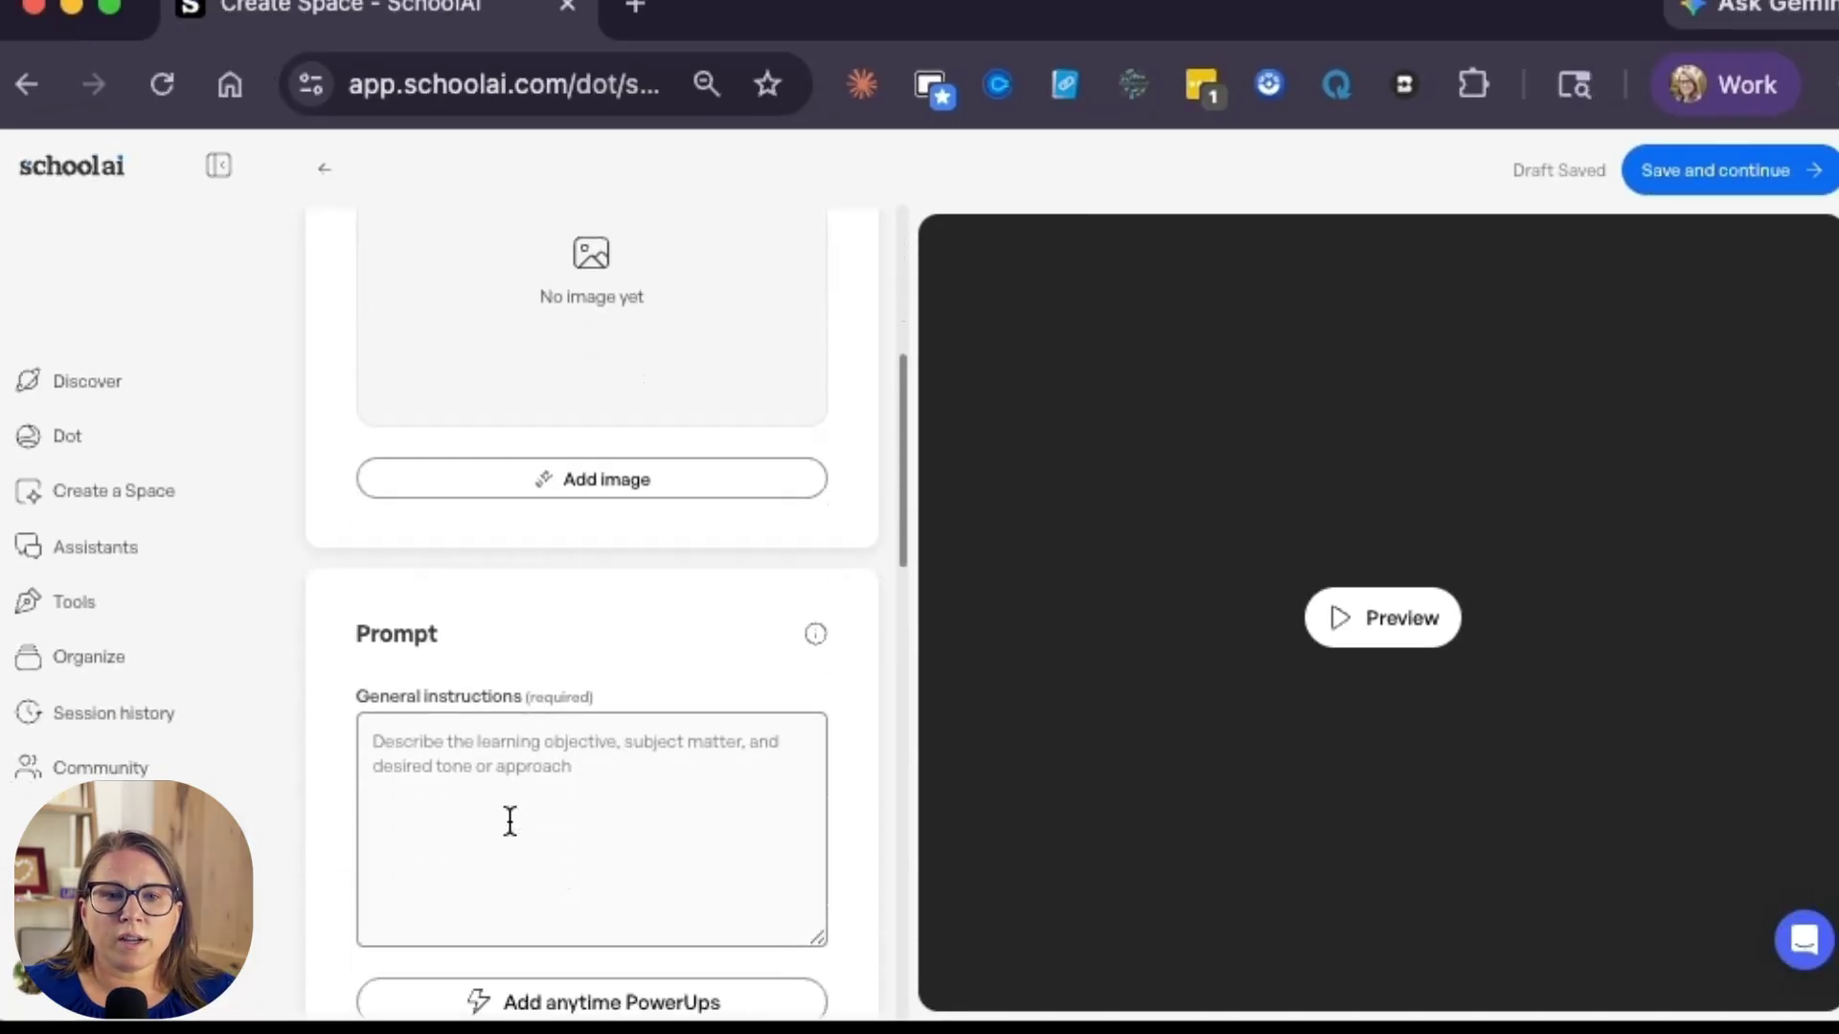
{"action": "left_click", "coordinate": [471, 651]}
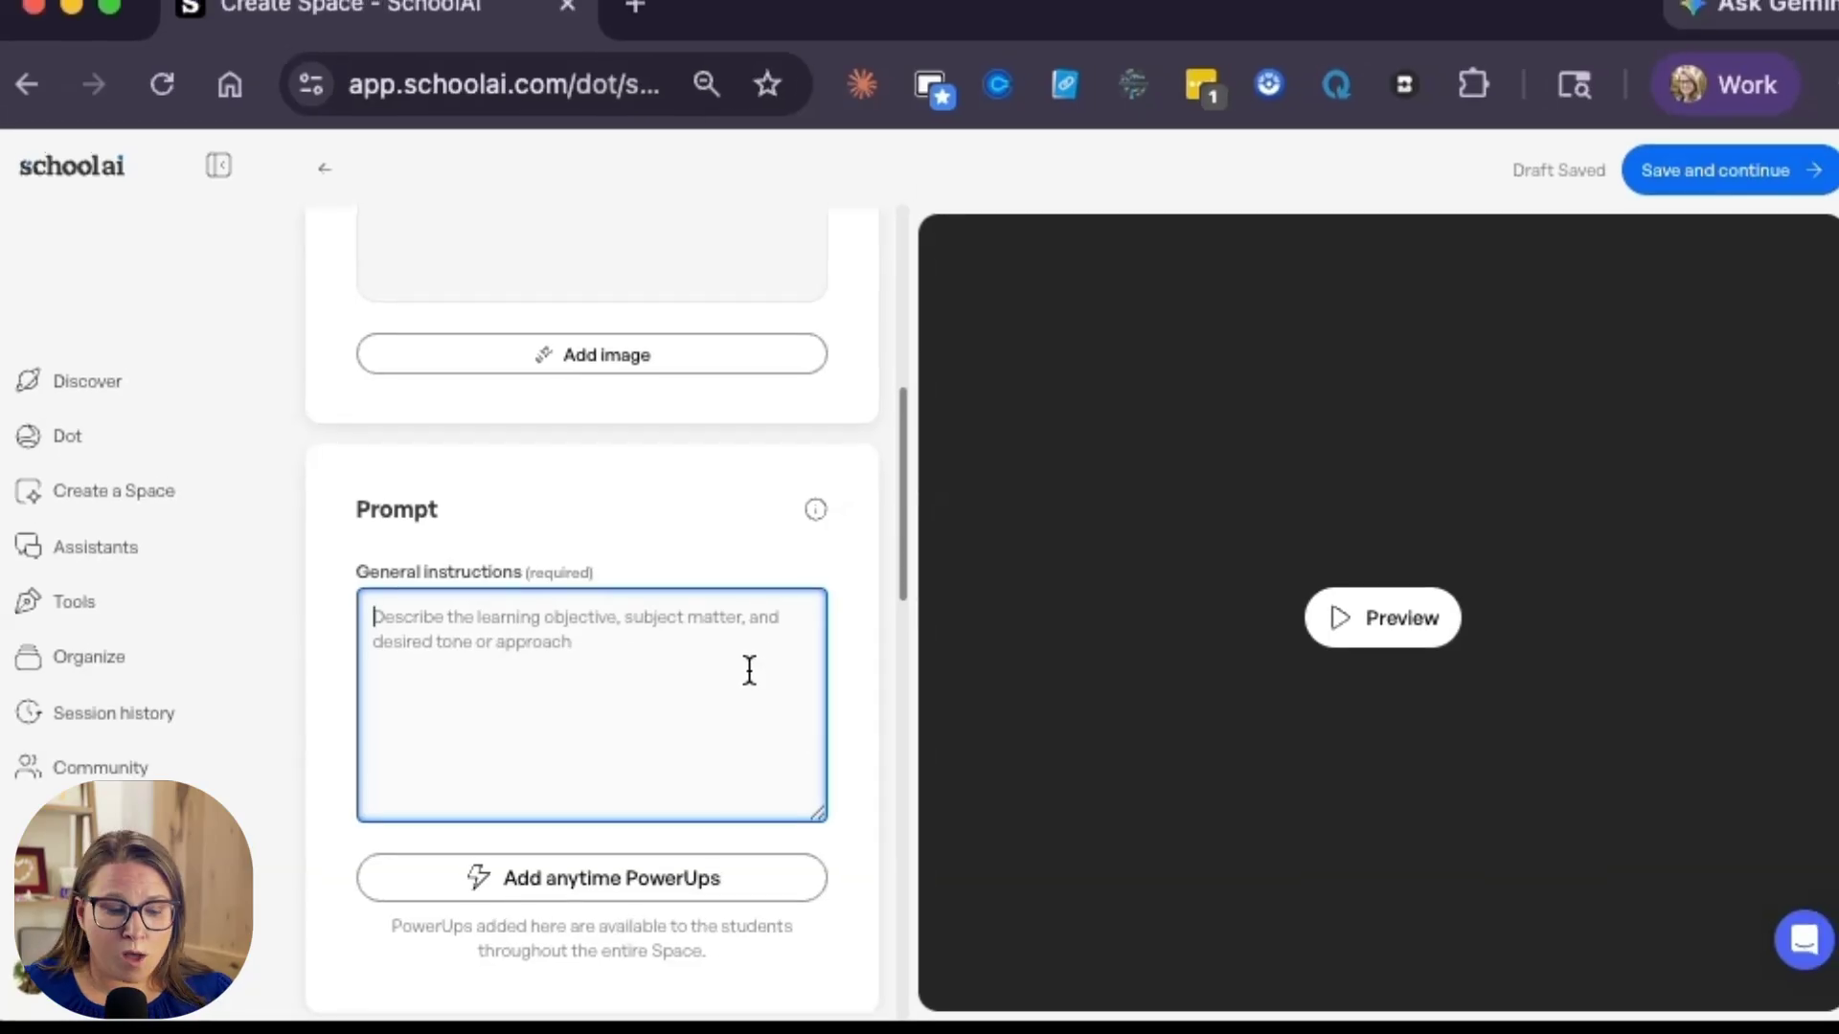
{"action": "type", "text": "The goal is to help students learn the characteristics that identify art from the Impressionist movement."}
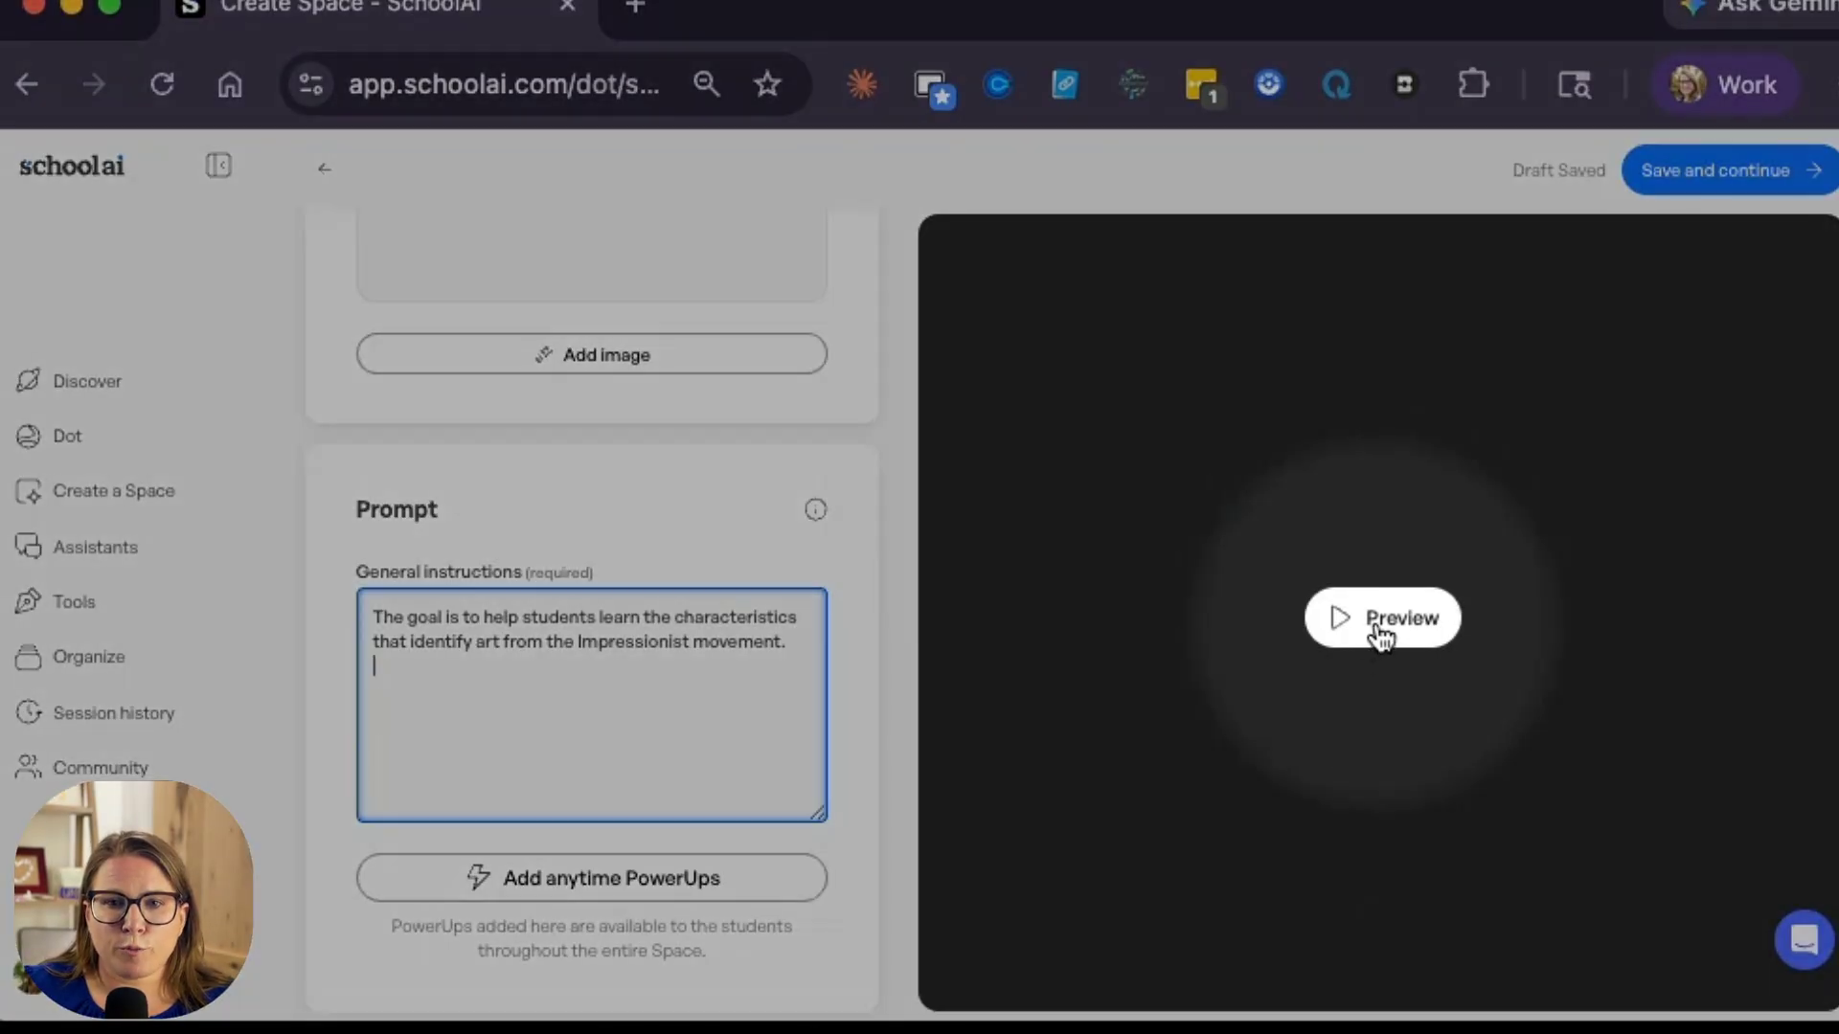
Step: Preview the Space as a student and test the chat with the message "I care what others think"
{"action": "left_click", "coordinate": [1380, 637]}
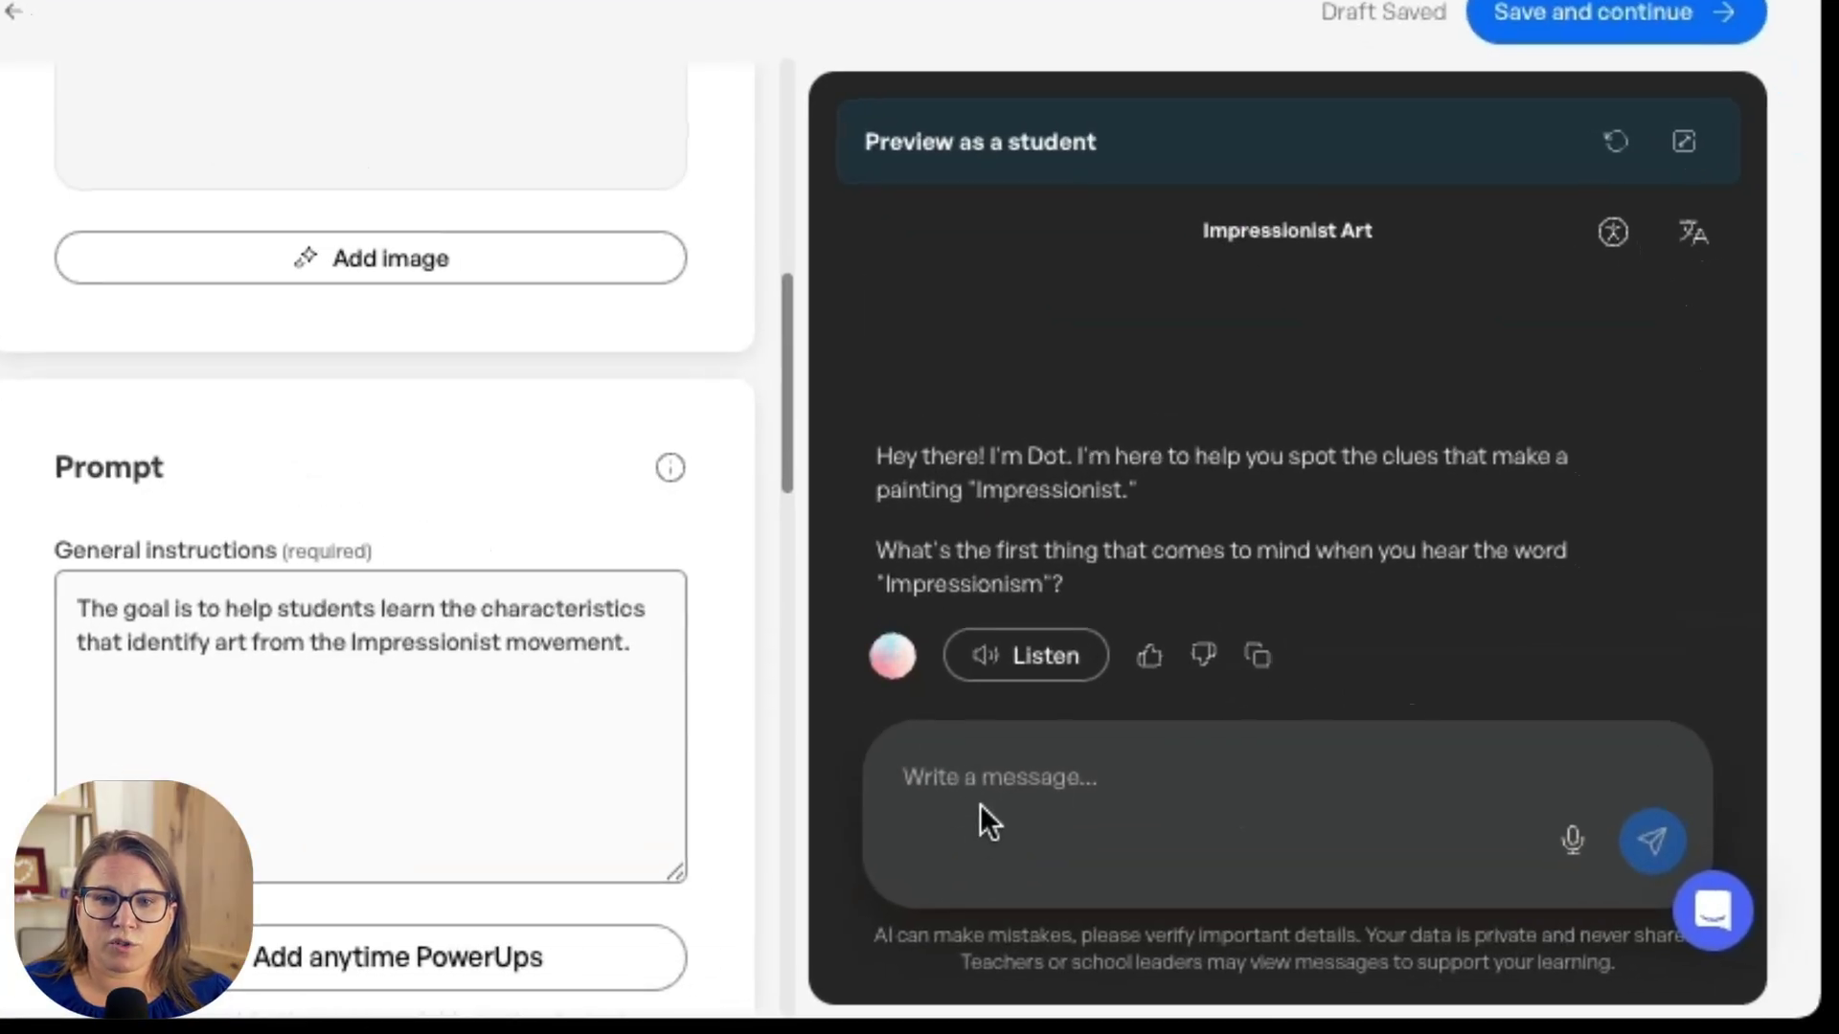
{"action": "left_click", "coordinate": [985, 795]}
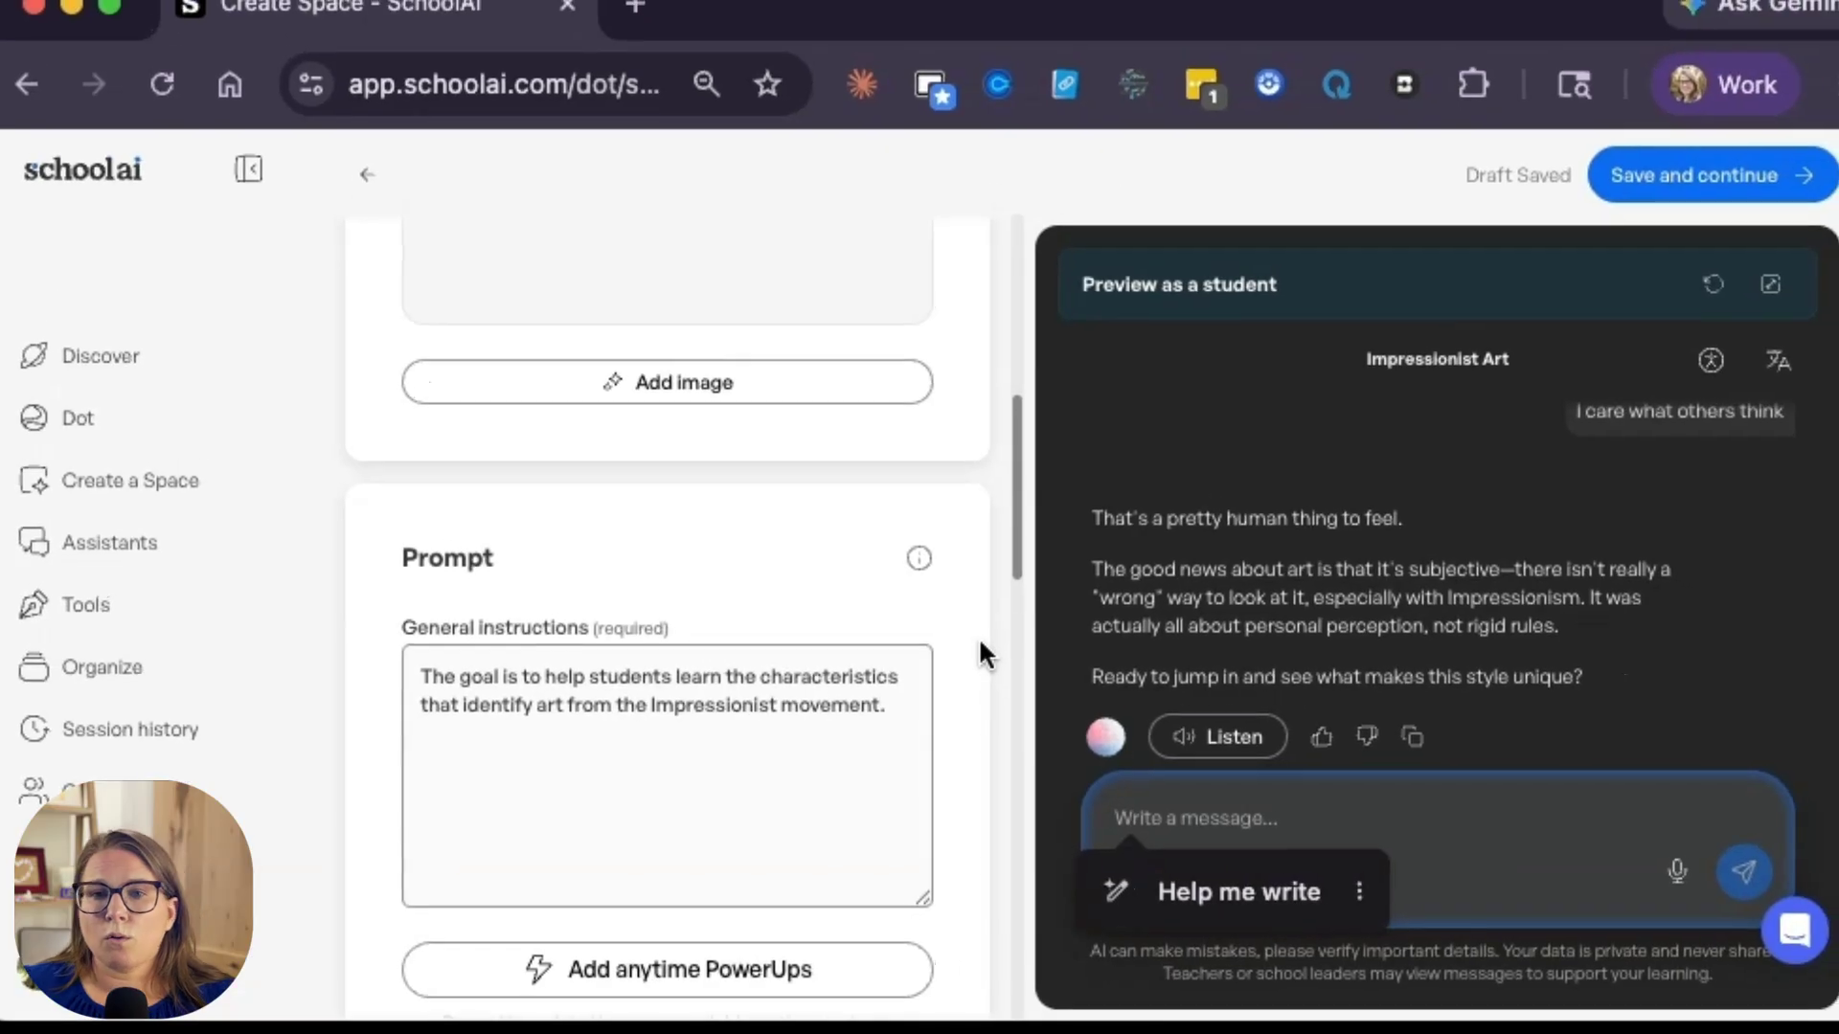
Step: Generate the description and participant description in the Space's publishing details with AI
{"action": "scroll", "coordinate": [944, 659], "scroll_direction": "down", "scroll_amount": 10}
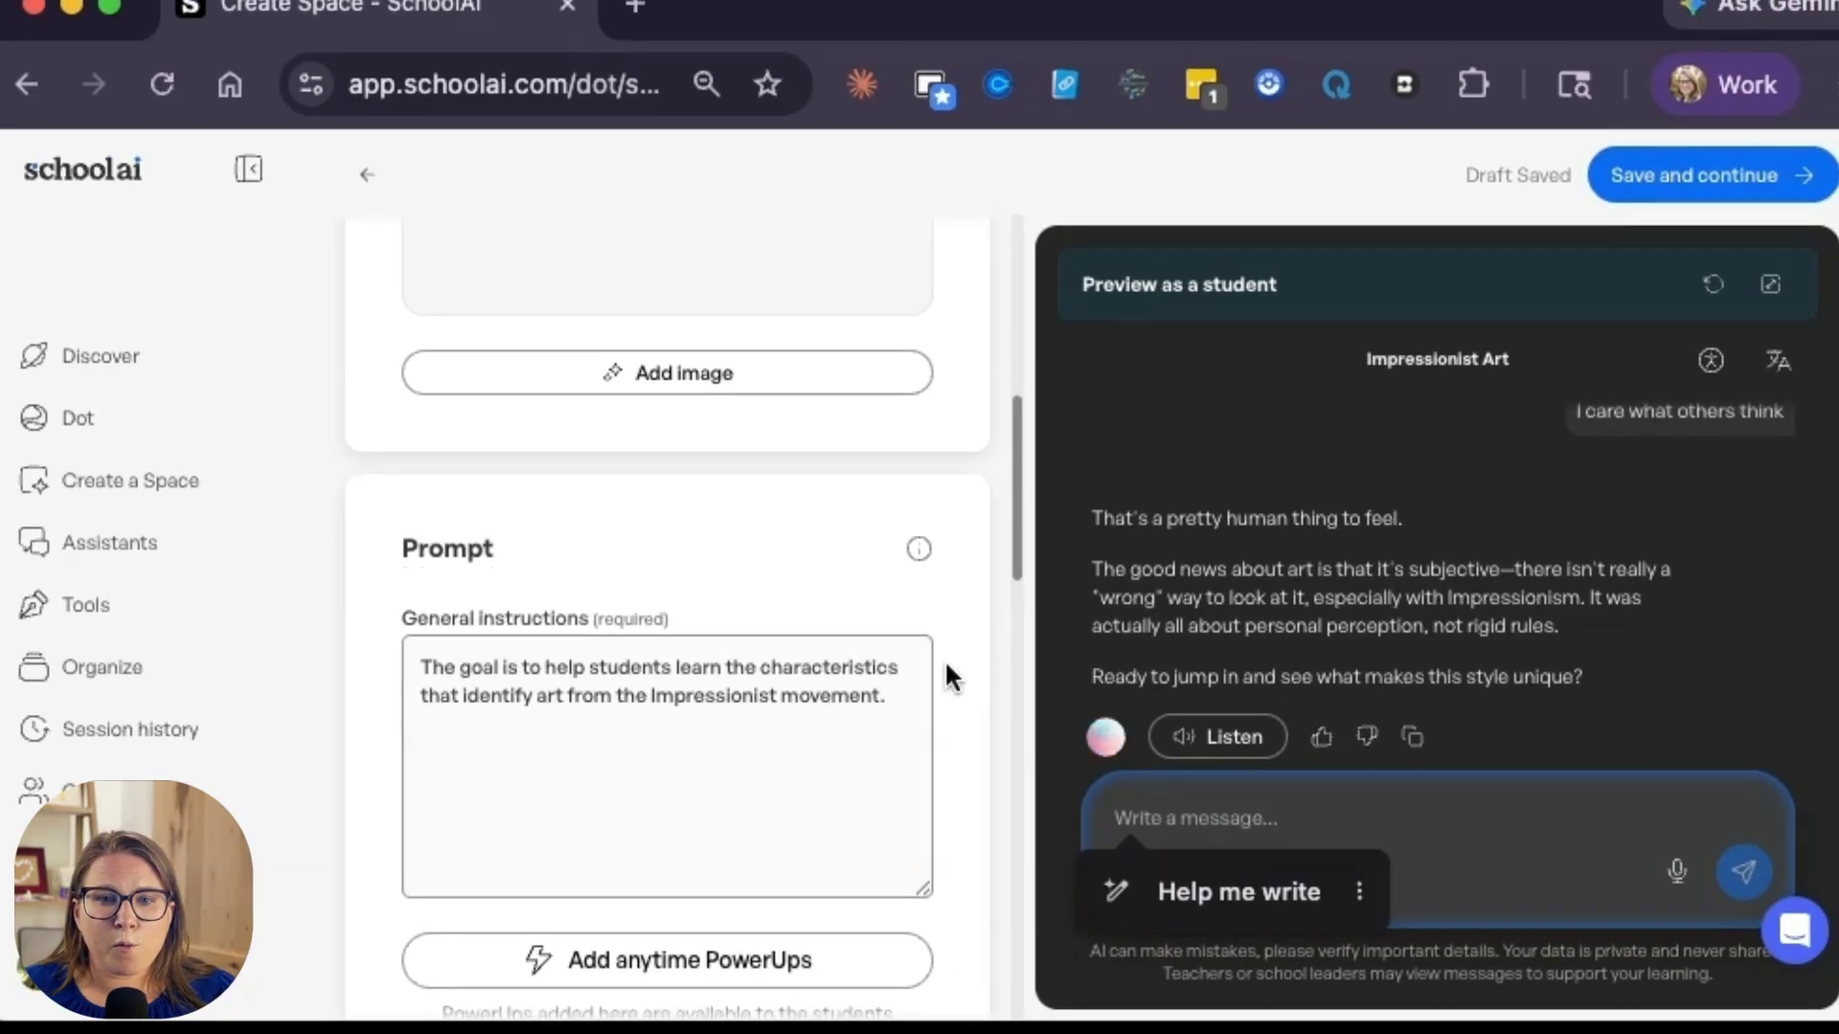
{"action": "scroll", "coordinate": [763, 776], "scroll_direction": "down", "scroll_amount": 6}
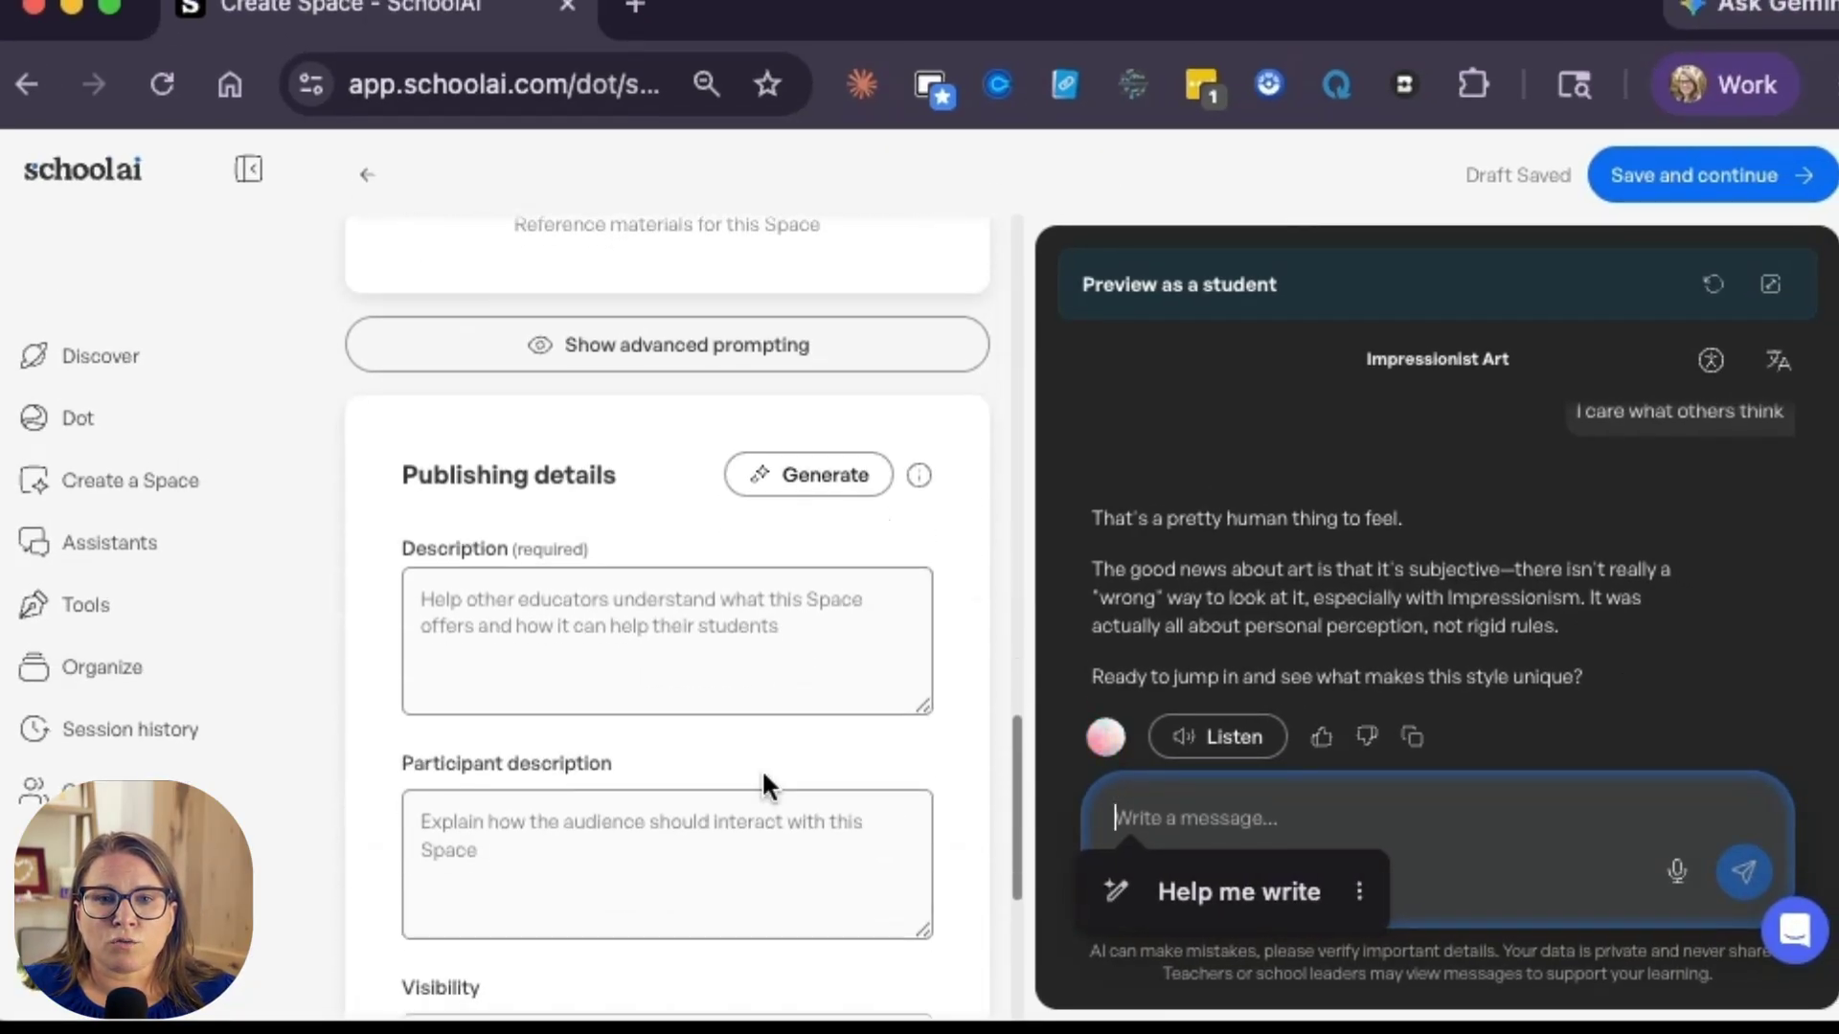
{"action": "left_click", "coordinate": [824, 479]}
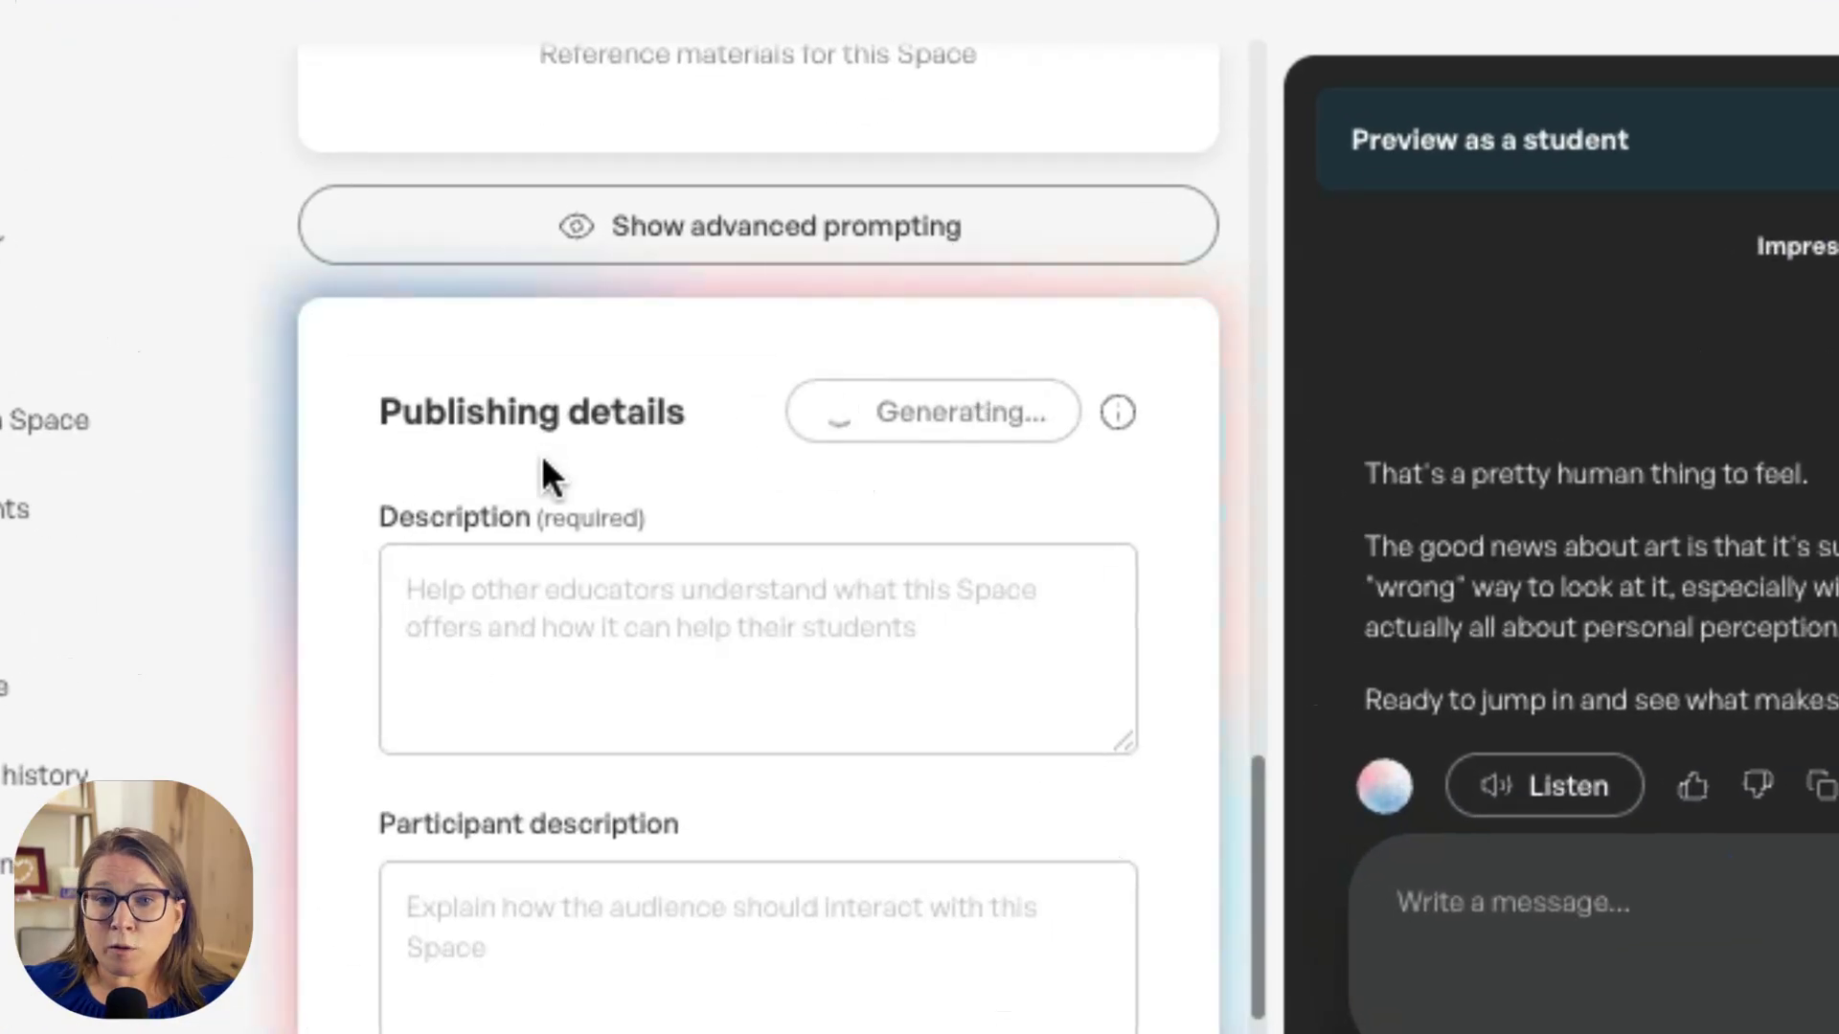
{"action": "scroll", "coordinate": [627, 733], "scroll_direction": "down", "scroll_amount": 2}
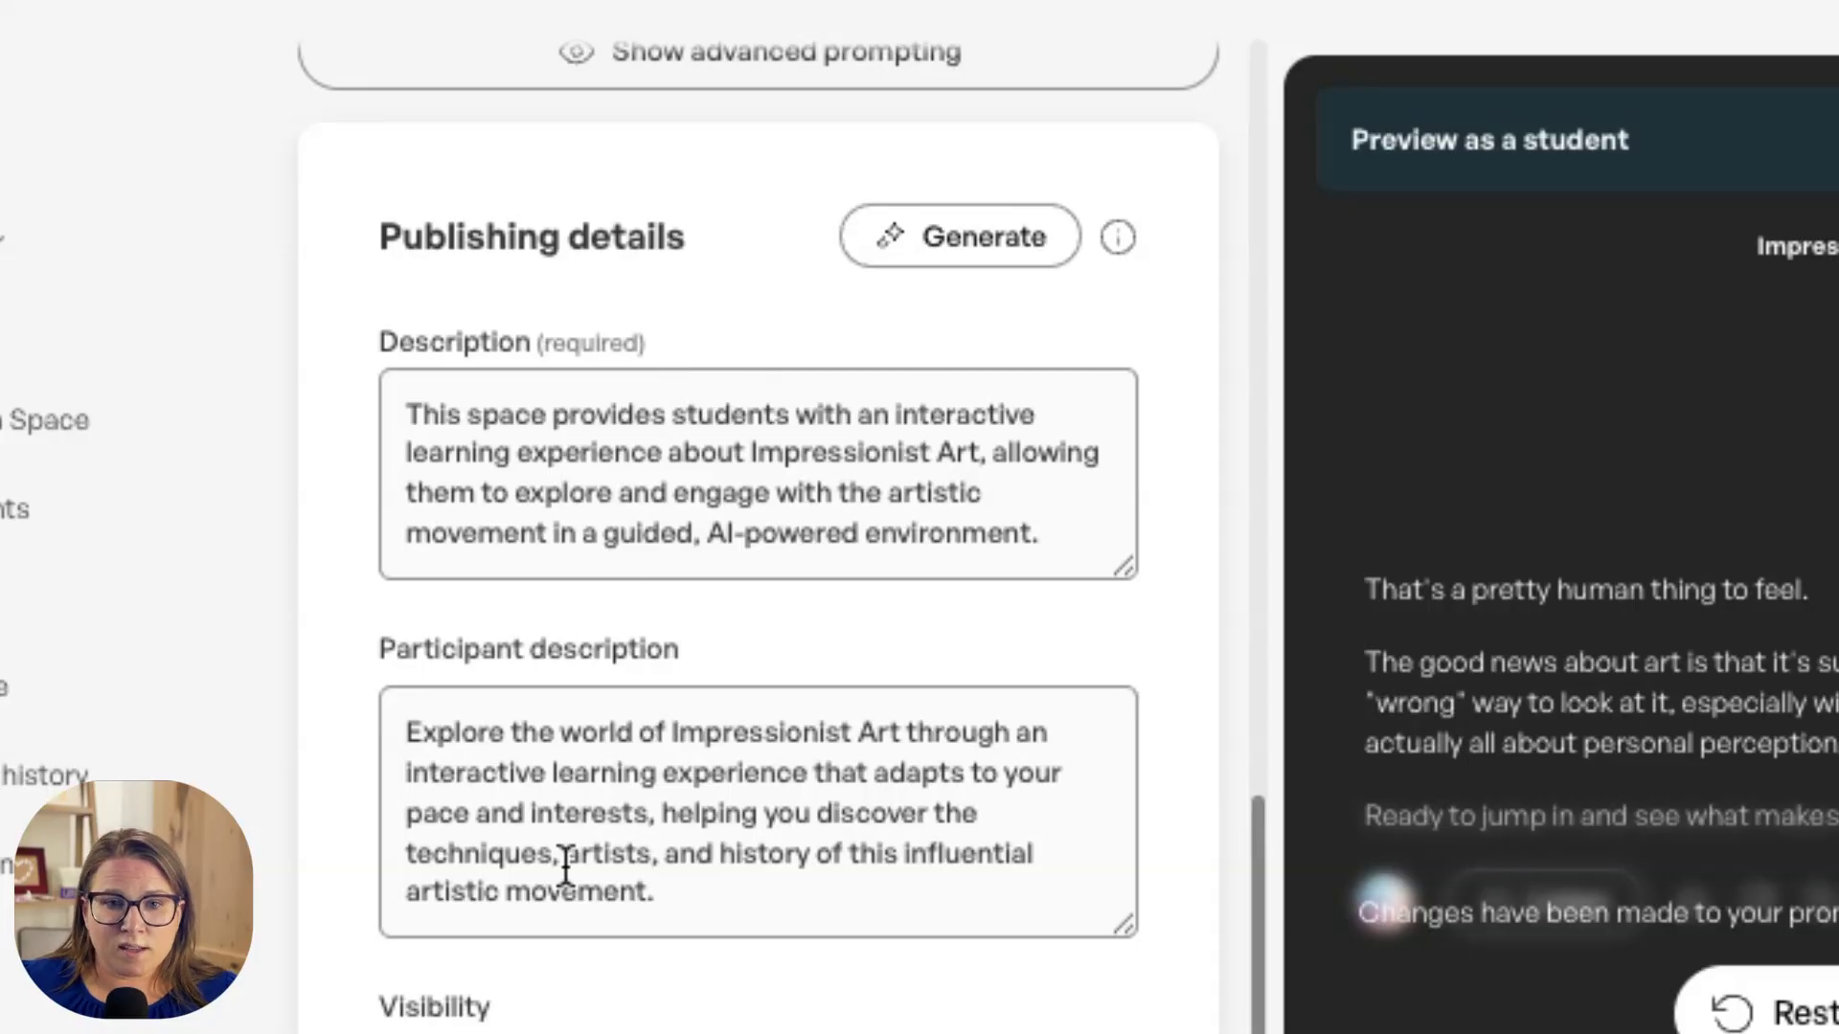
Step: Choose "Anyone with the link" as the Space's visibility
{"action": "scroll", "coordinate": [853, 921], "scroll_direction": "down", "scroll_amount": 1}
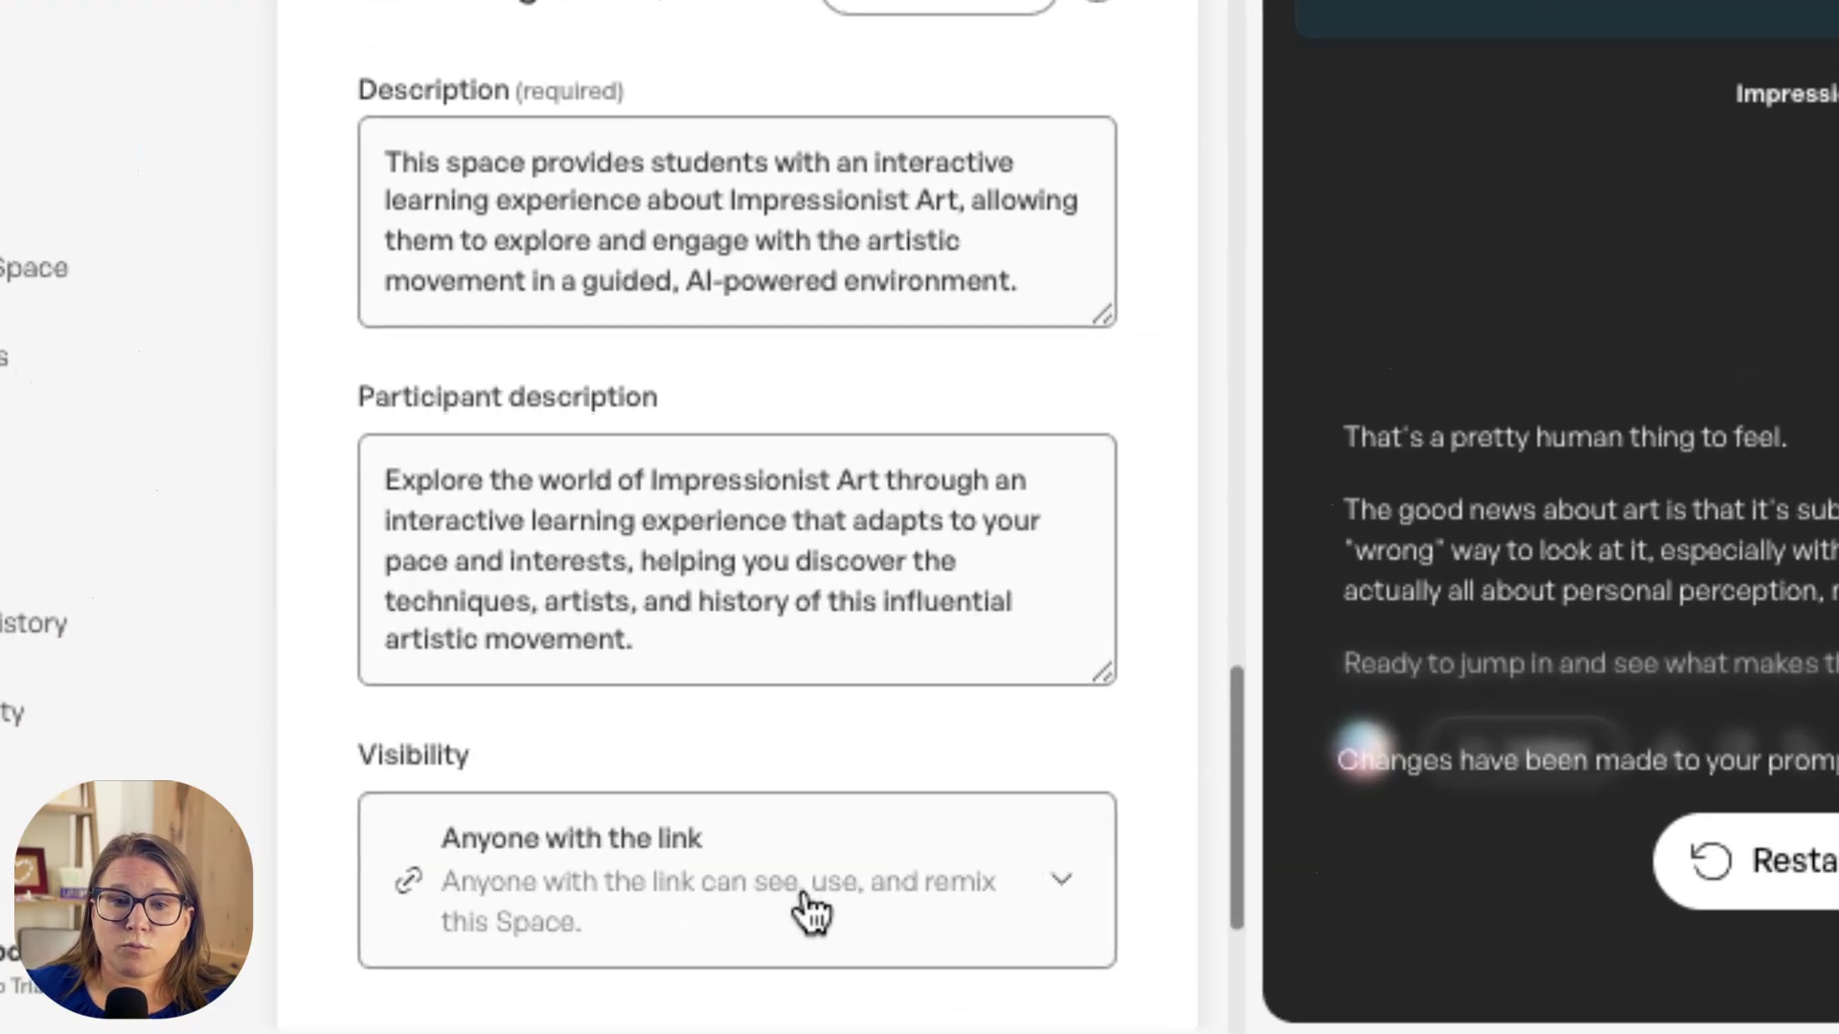
{"action": "left_click", "coordinate": [718, 927]}
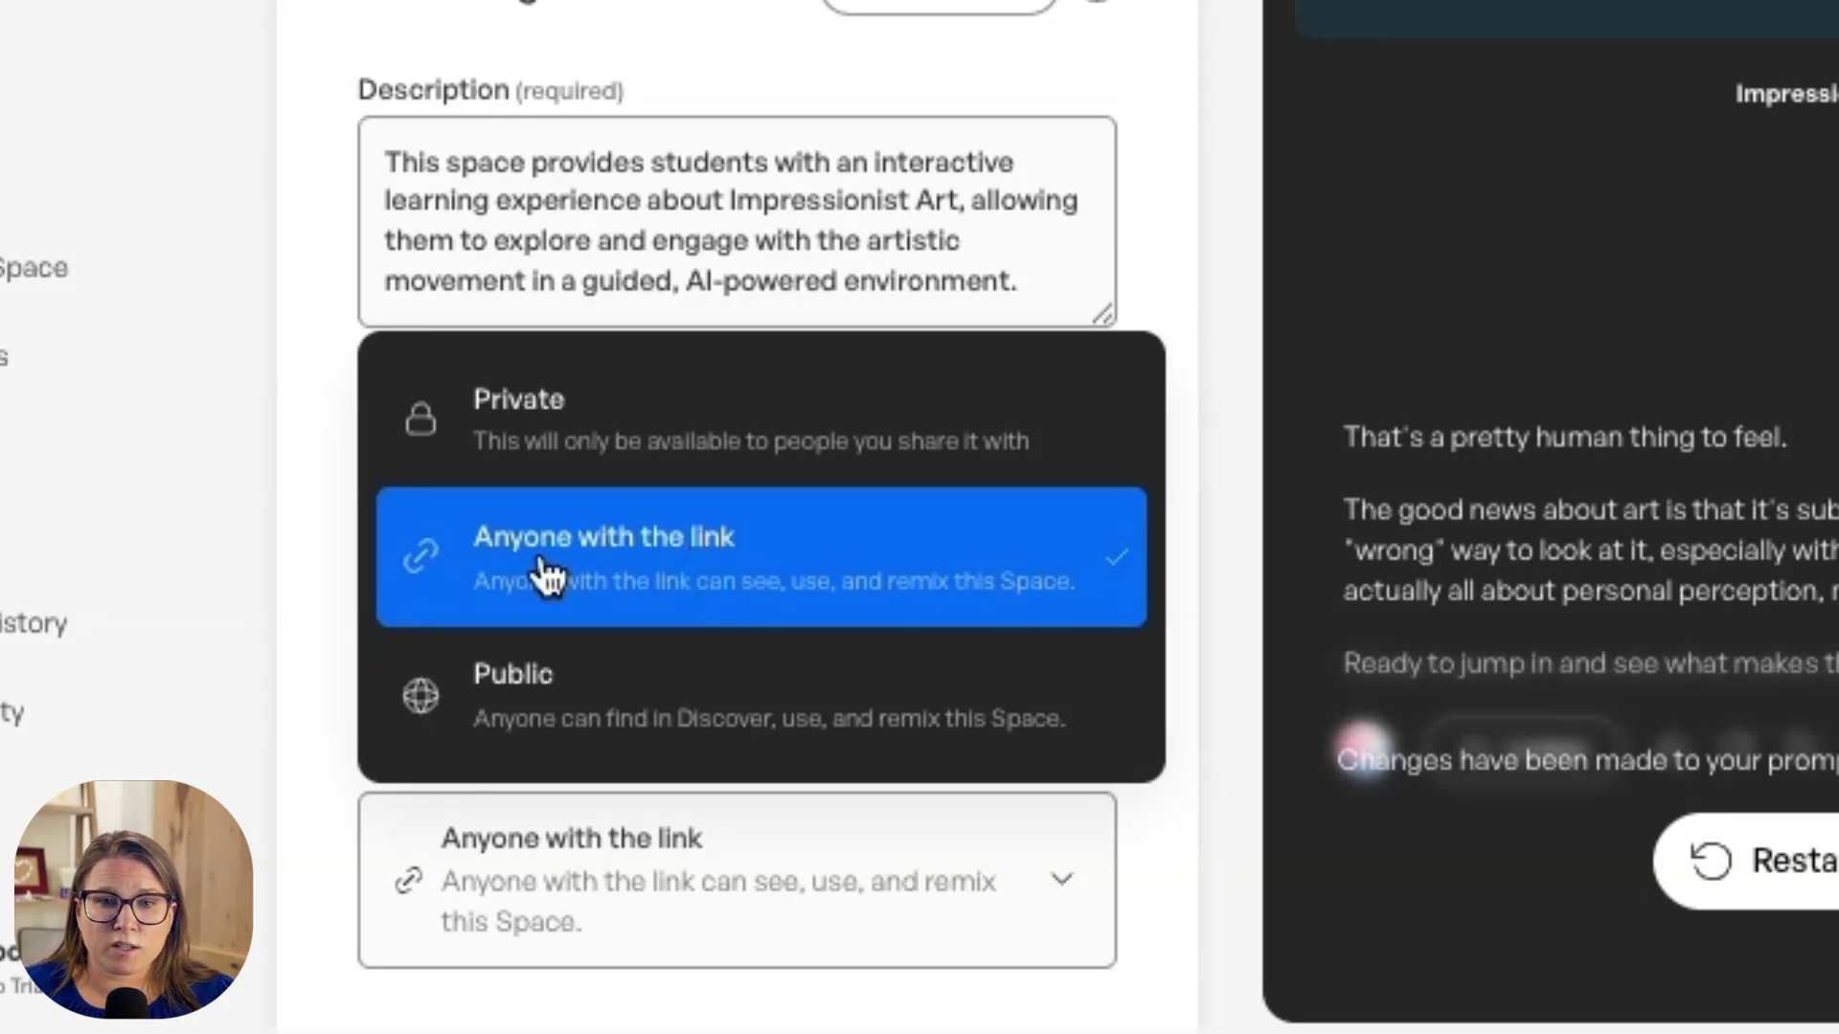
{"action": "left_click", "coordinate": [670, 599]}
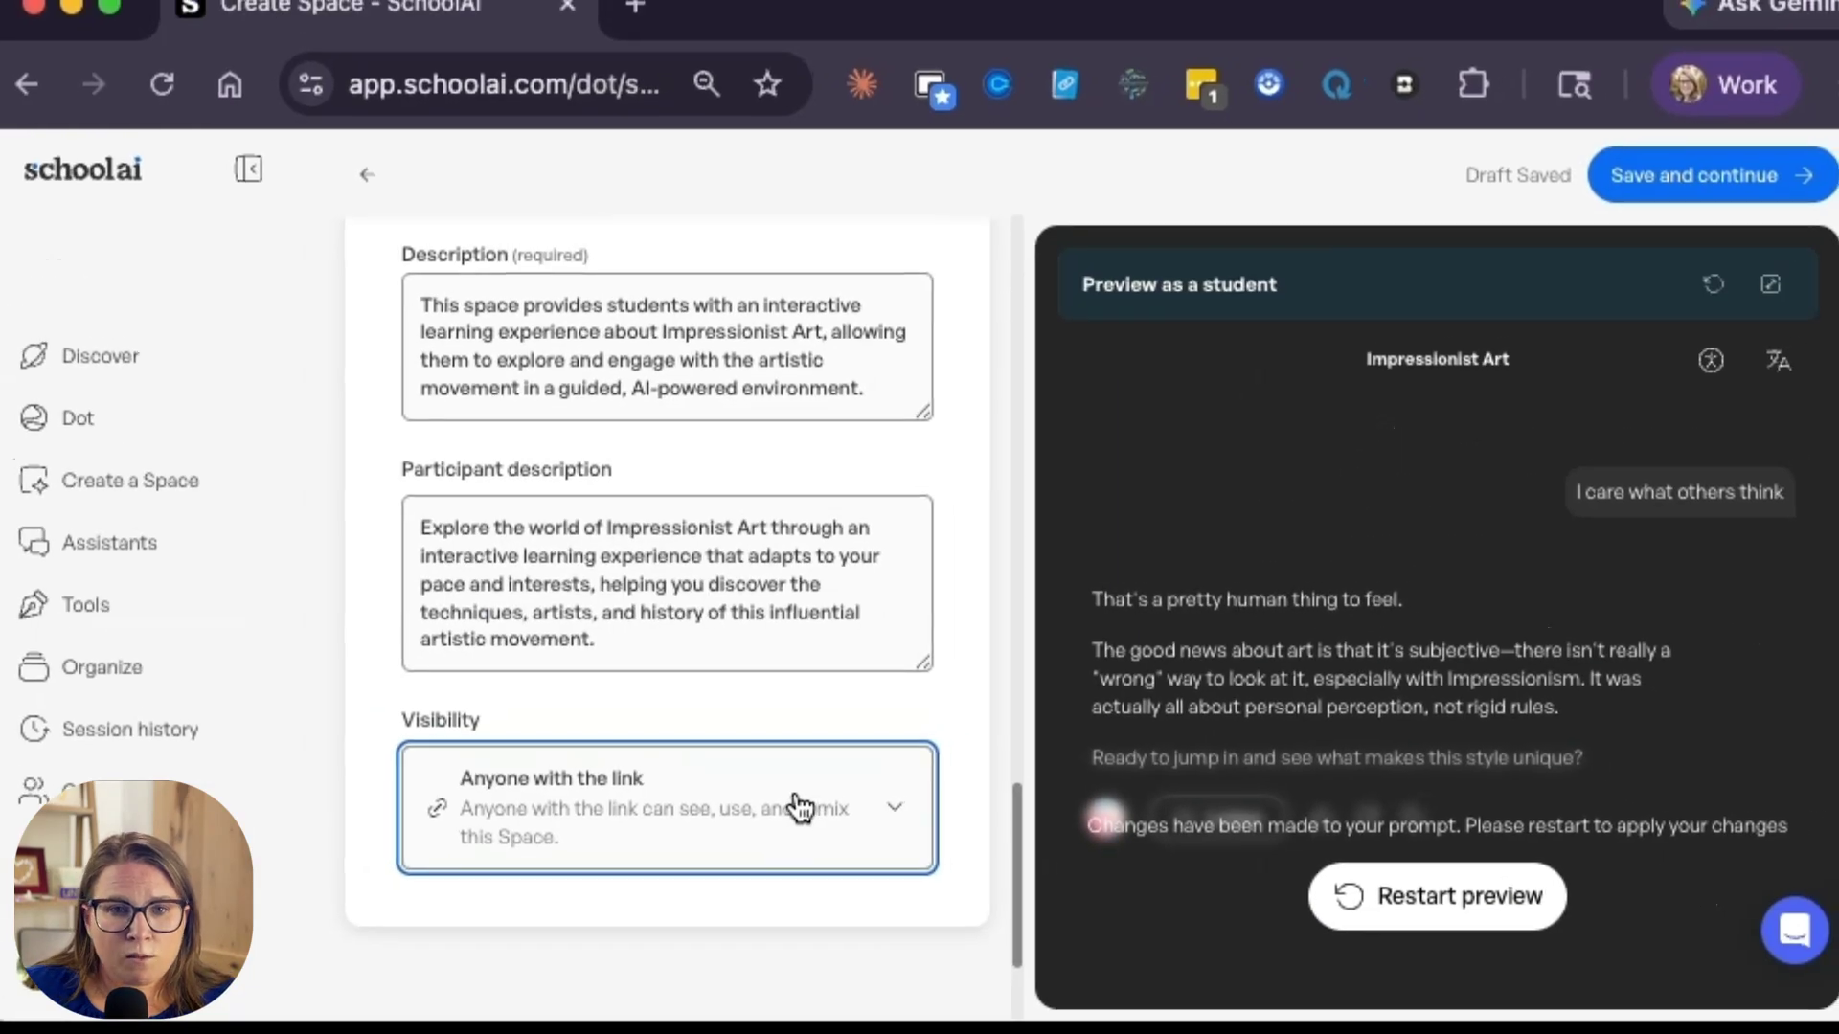
Step: Generate a cover image in the Photo style without a description and save it to the Space
{"action": "scroll", "coordinate": [782, 798], "scroll_direction": "up", "scroll_amount": 5}
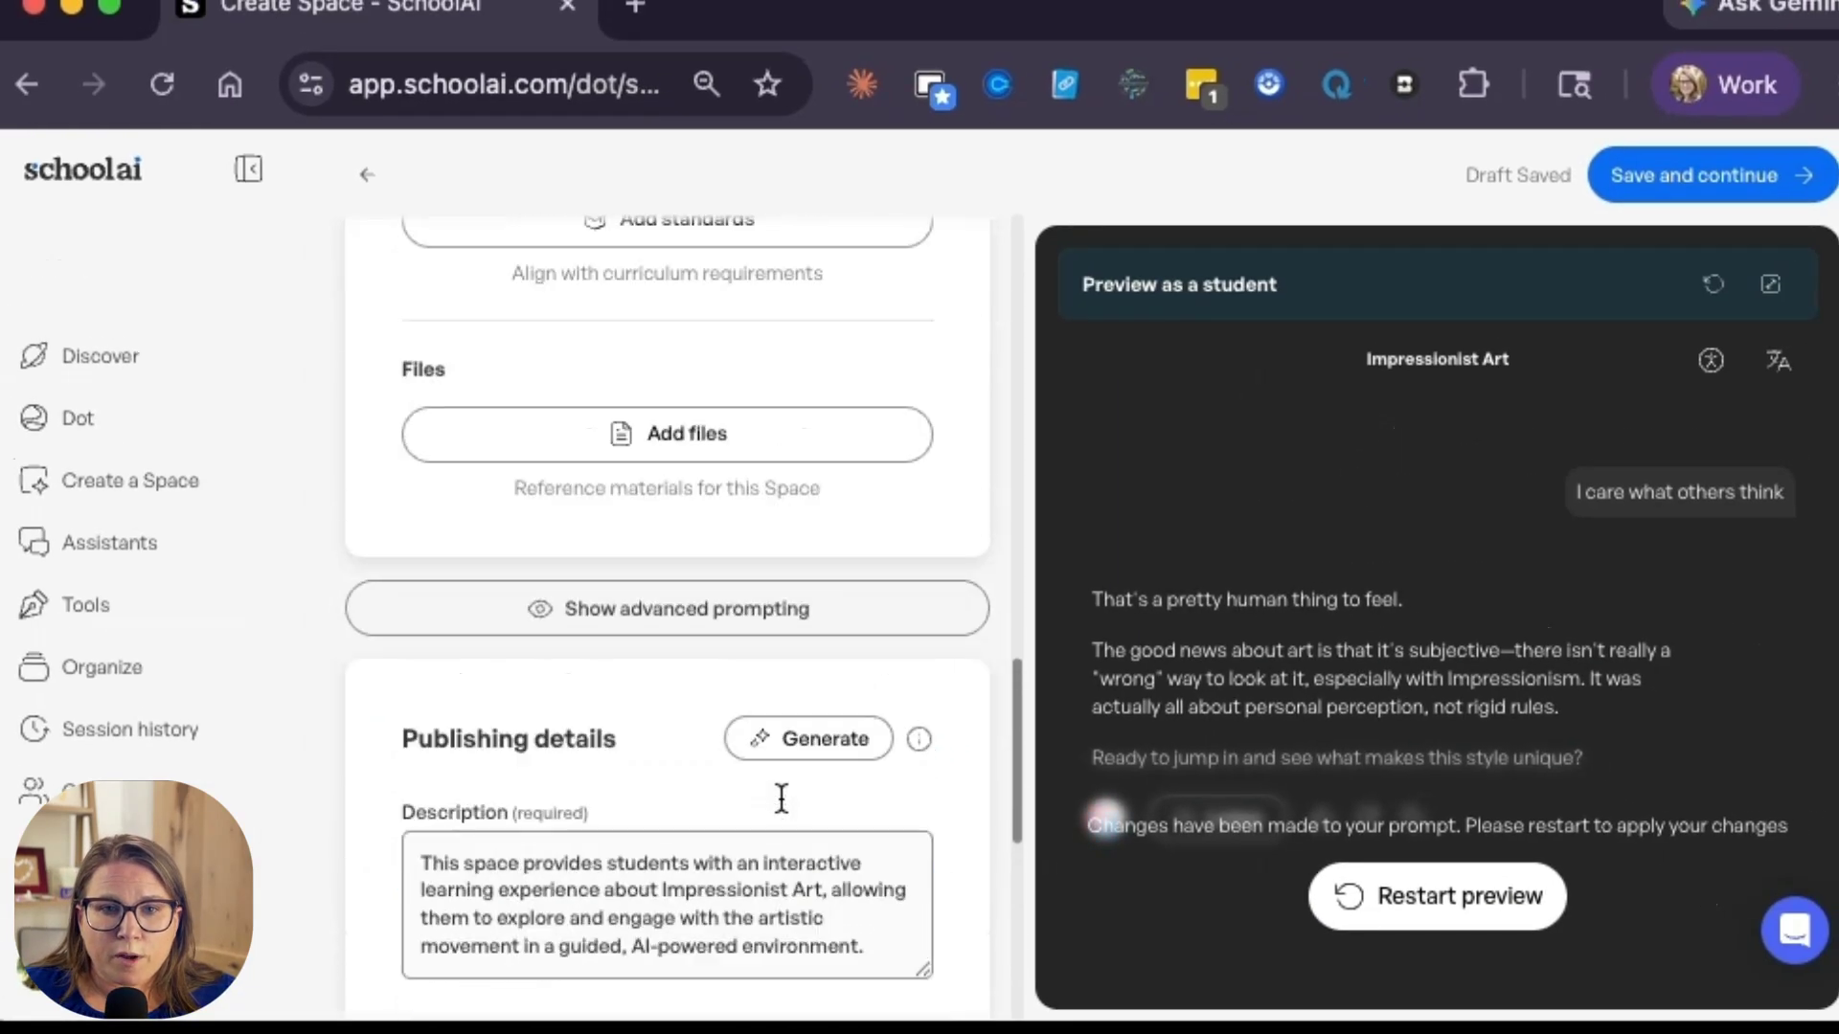
{"action": "scroll", "coordinate": [781, 798], "scroll_direction": "up", "scroll_amount": 10}
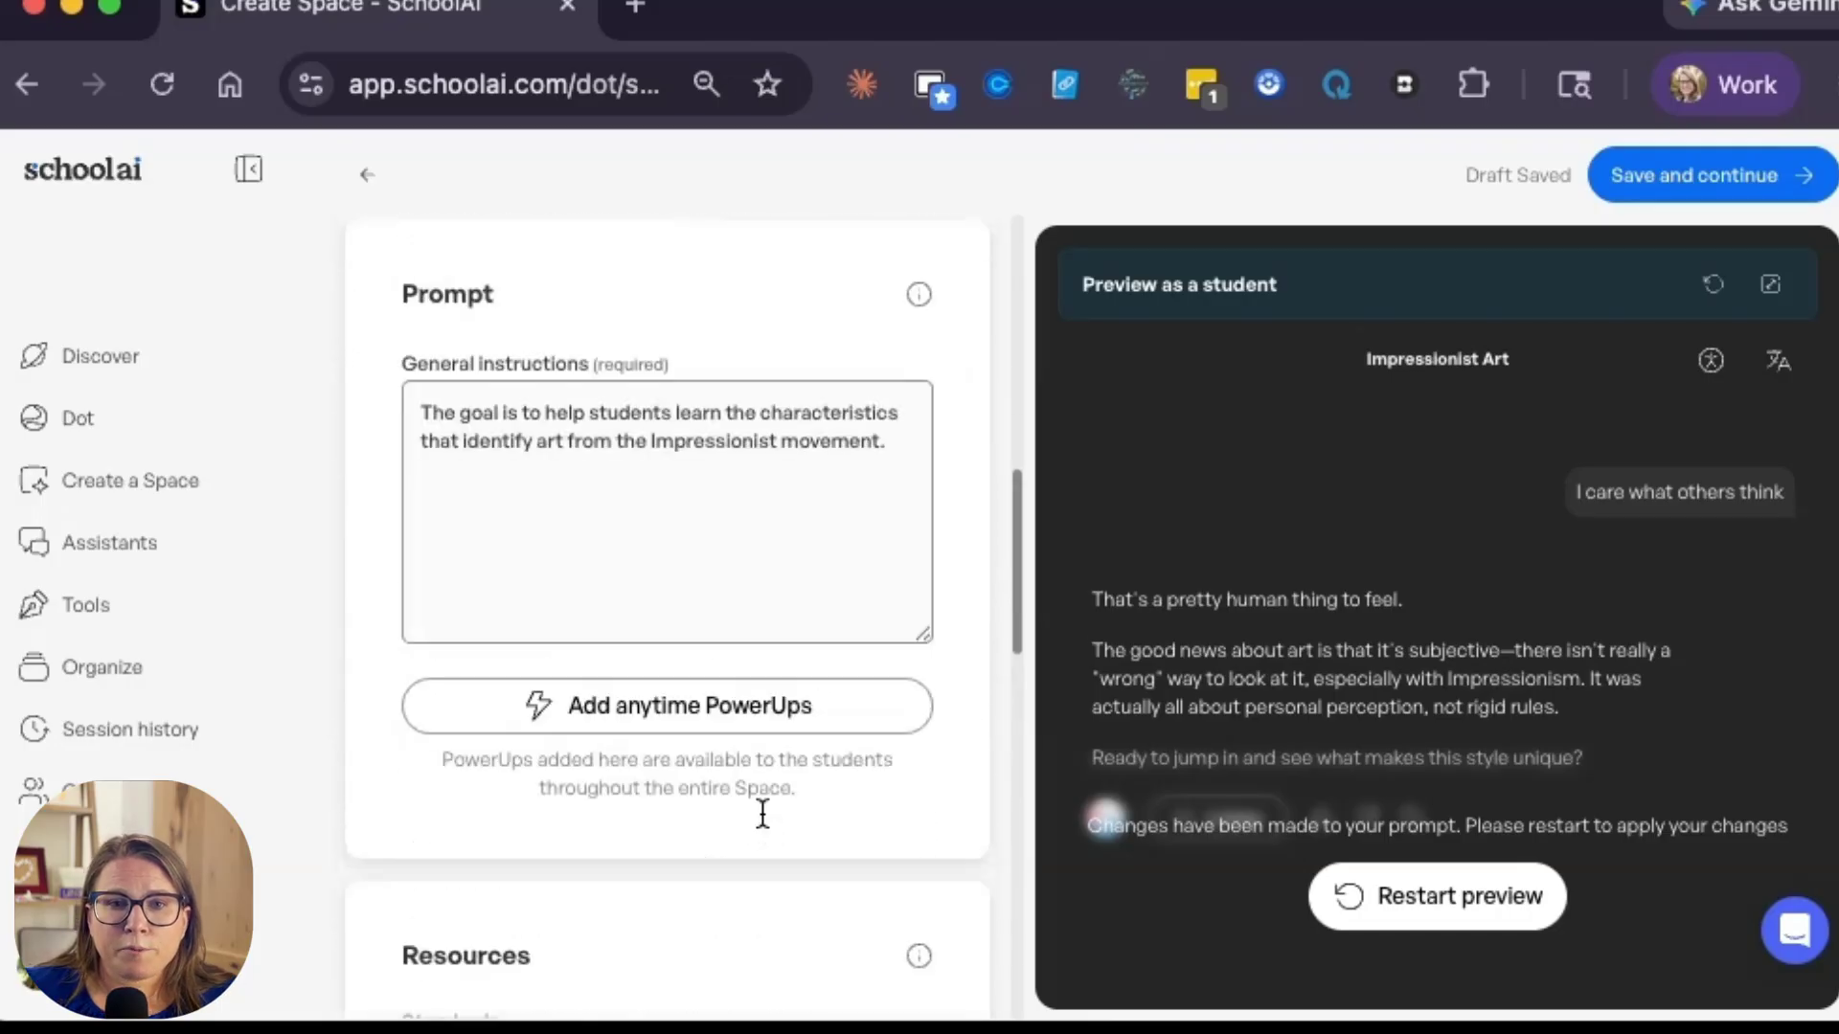
{"action": "scroll", "coordinate": [759, 895], "scroll_direction": "up", "scroll_amount": 6}
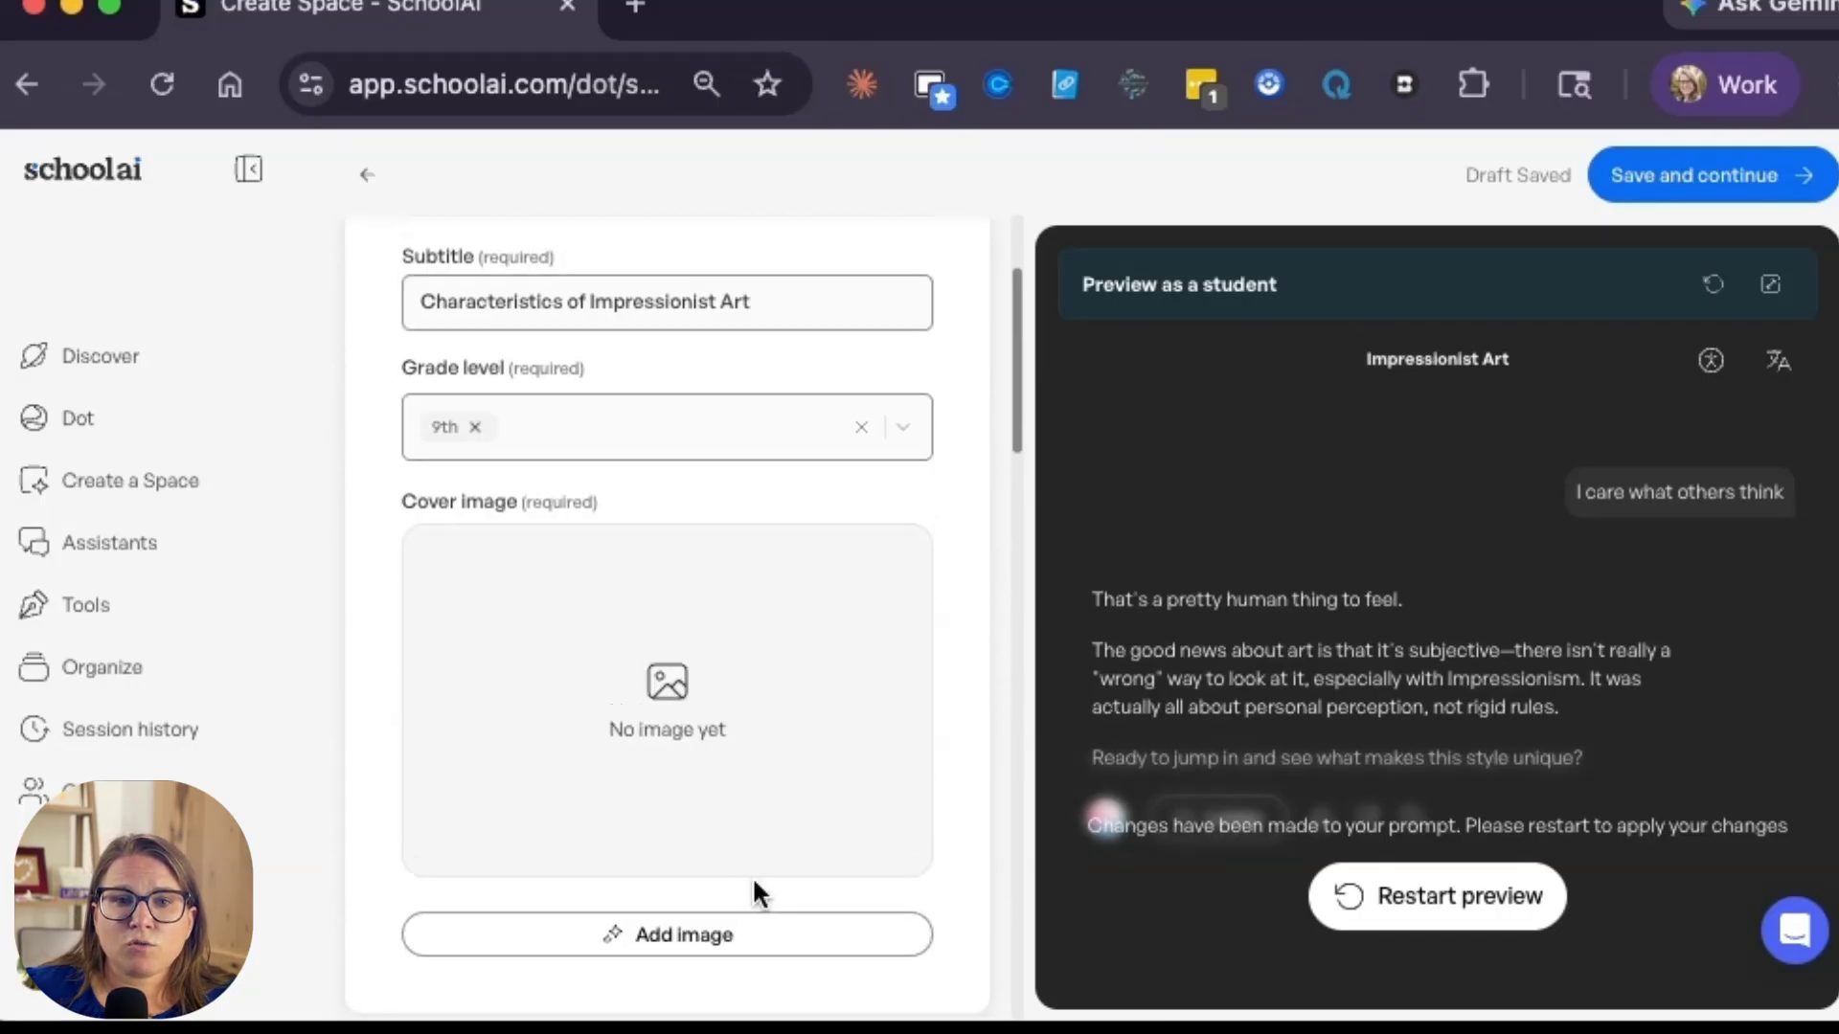
{"action": "left_click", "coordinate": [638, 866]}
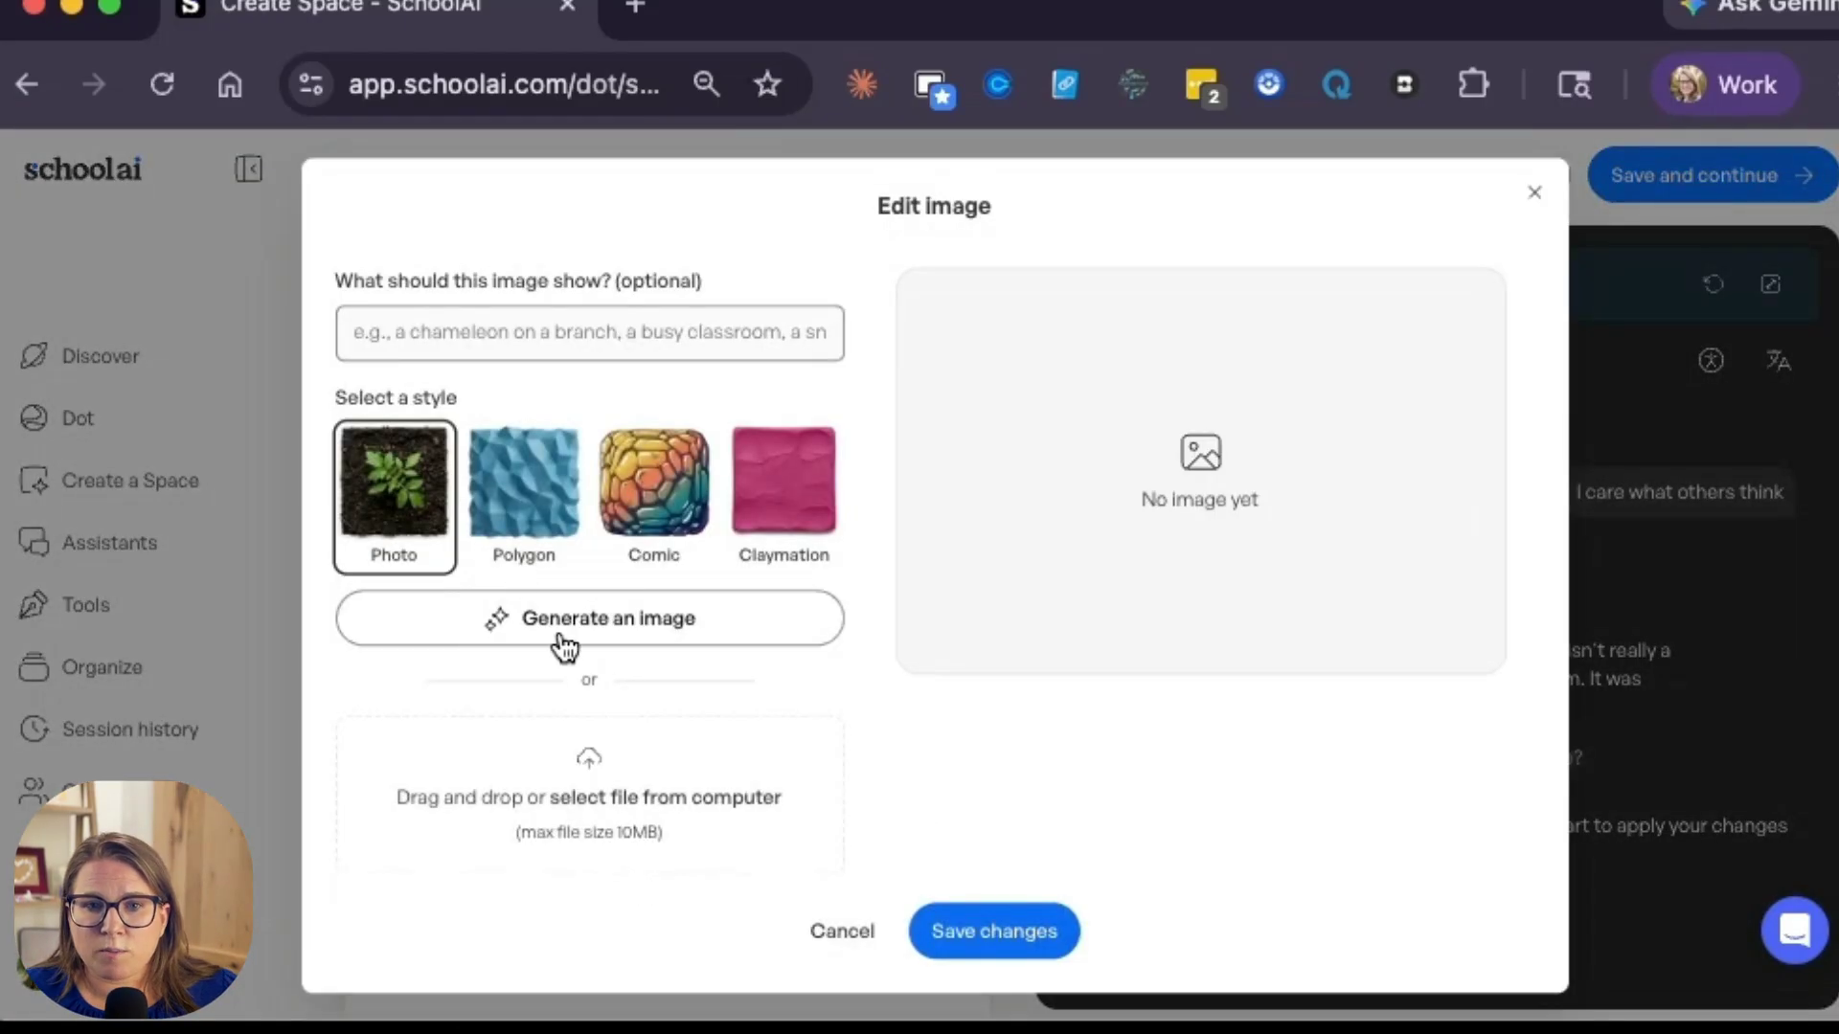
{"action": "left_click", "coordinate": [572, 638]}
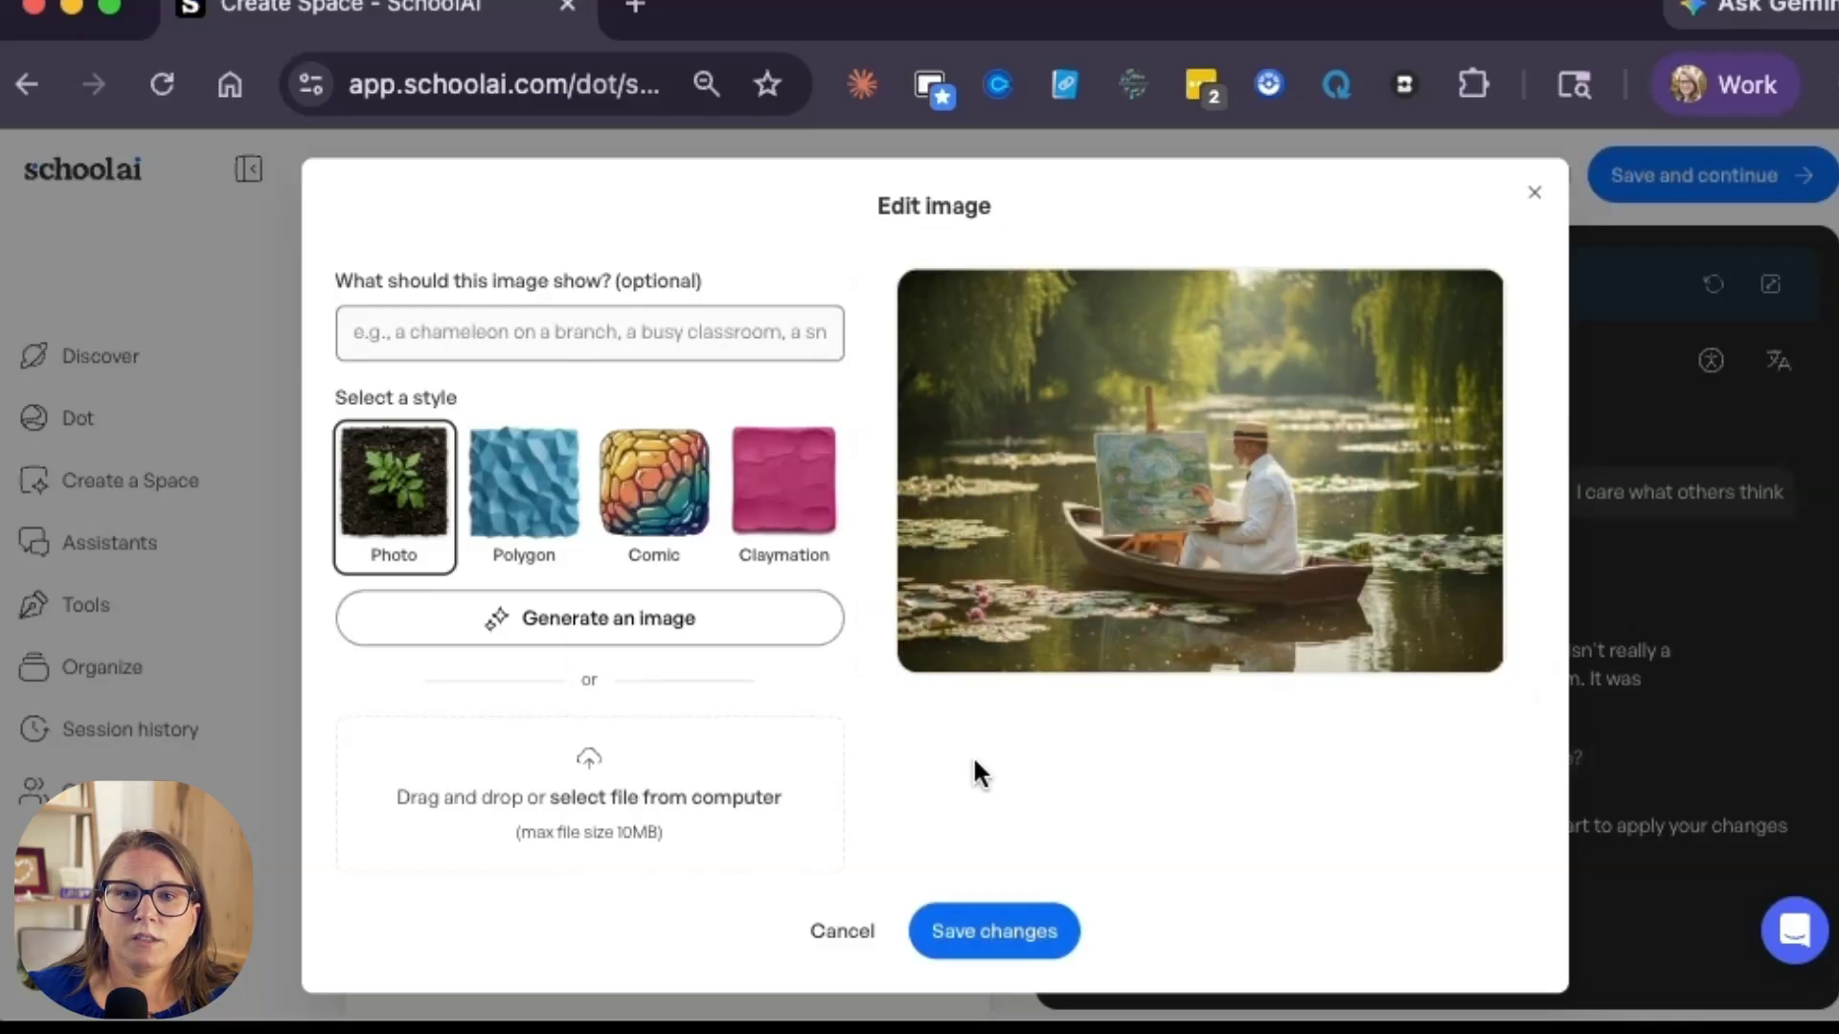
{"action": "left_click", "coordinate": [978, 933]}
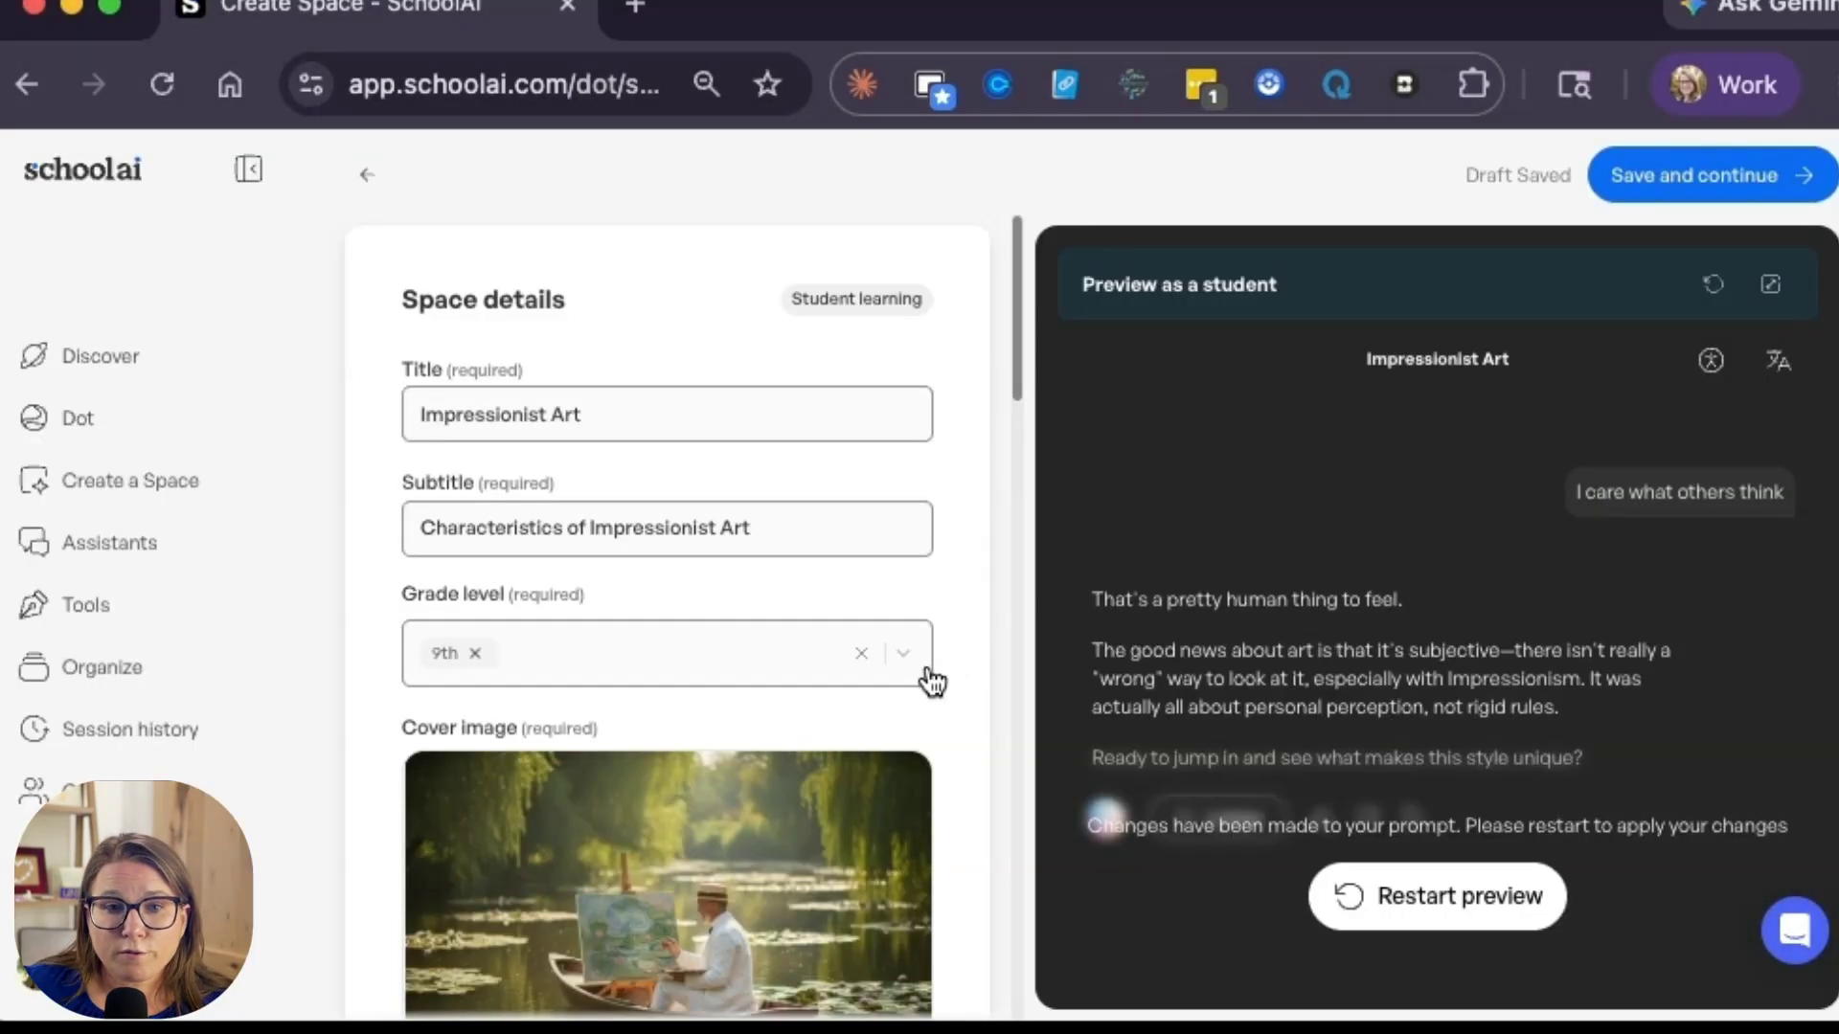
Step: Review the resource options and the regions offered for curriculum standards, without adding any standard
{"action": "scroll", "coordinate": [927, 675], "scroll_direction": "down", "scroll_amount": 15}
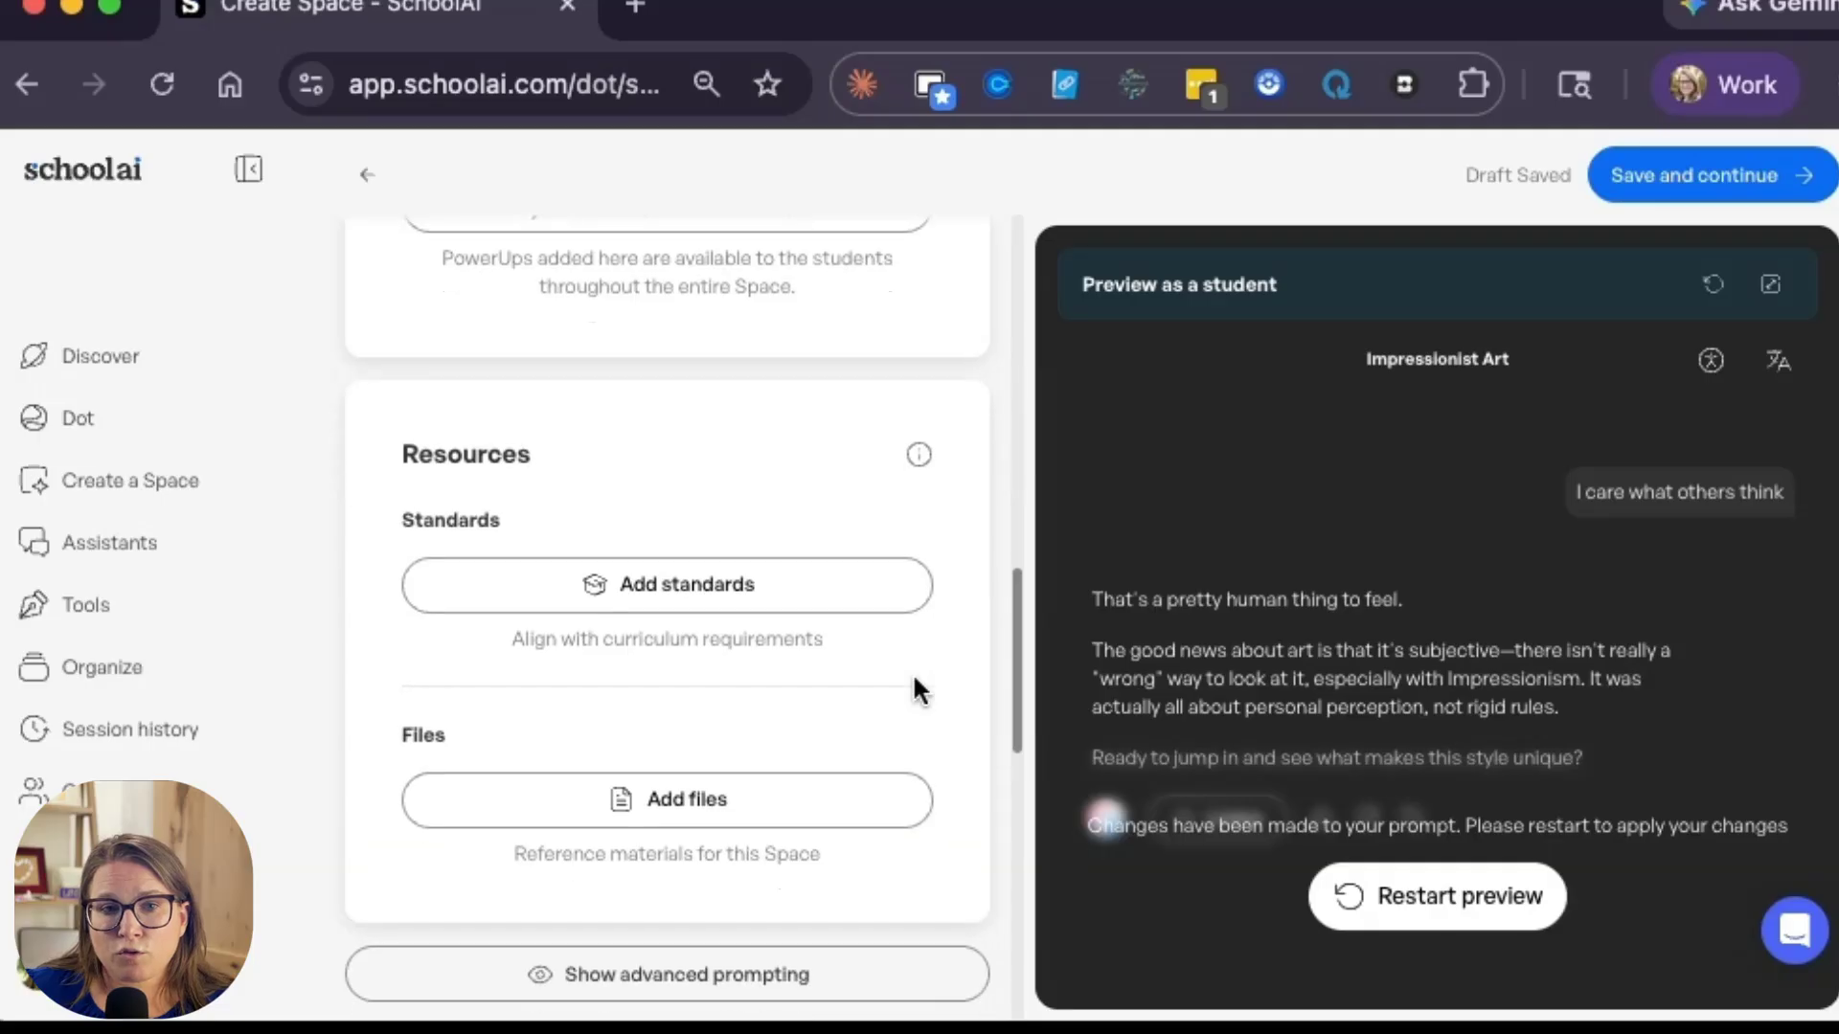
{"action": "scroll", "coordinate": [914, 676], "scroll_direction": "down", "scroll_amount": 1}
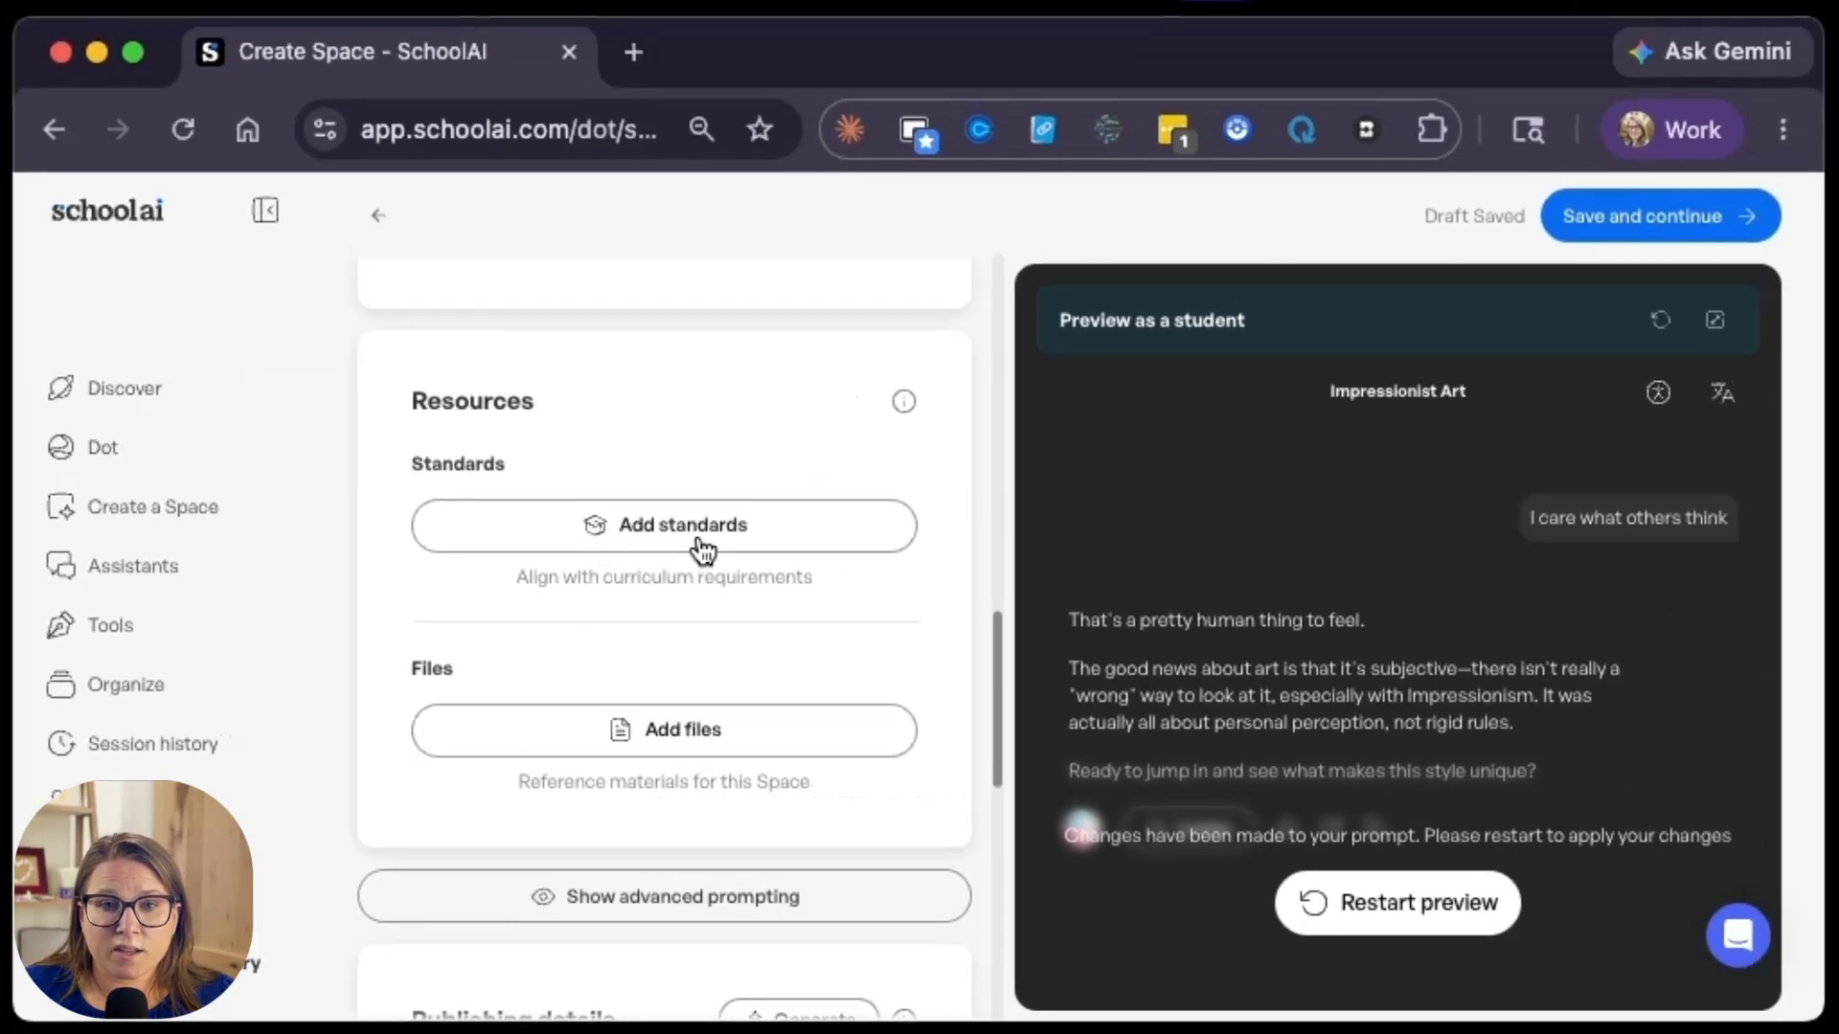
{"action": "left_click", "coordinate": [952, 443]}
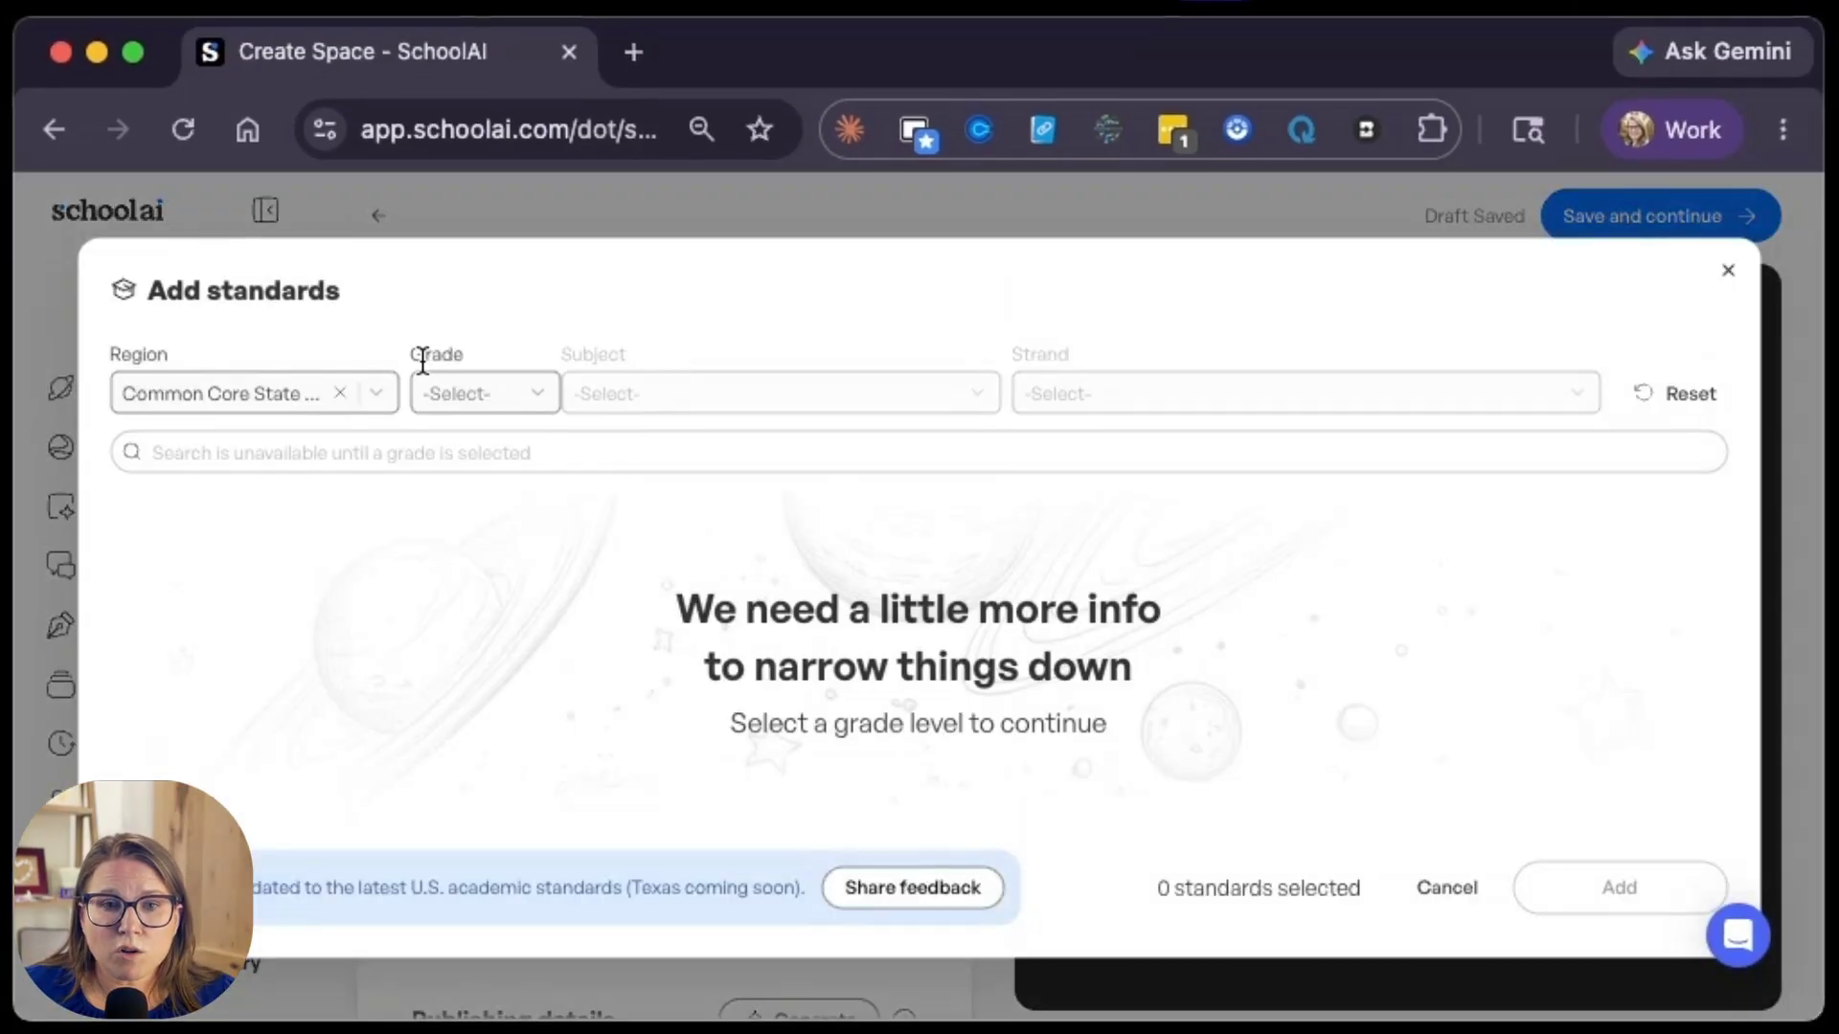
{"action": "left_click", "coordinate": [279, 407]}
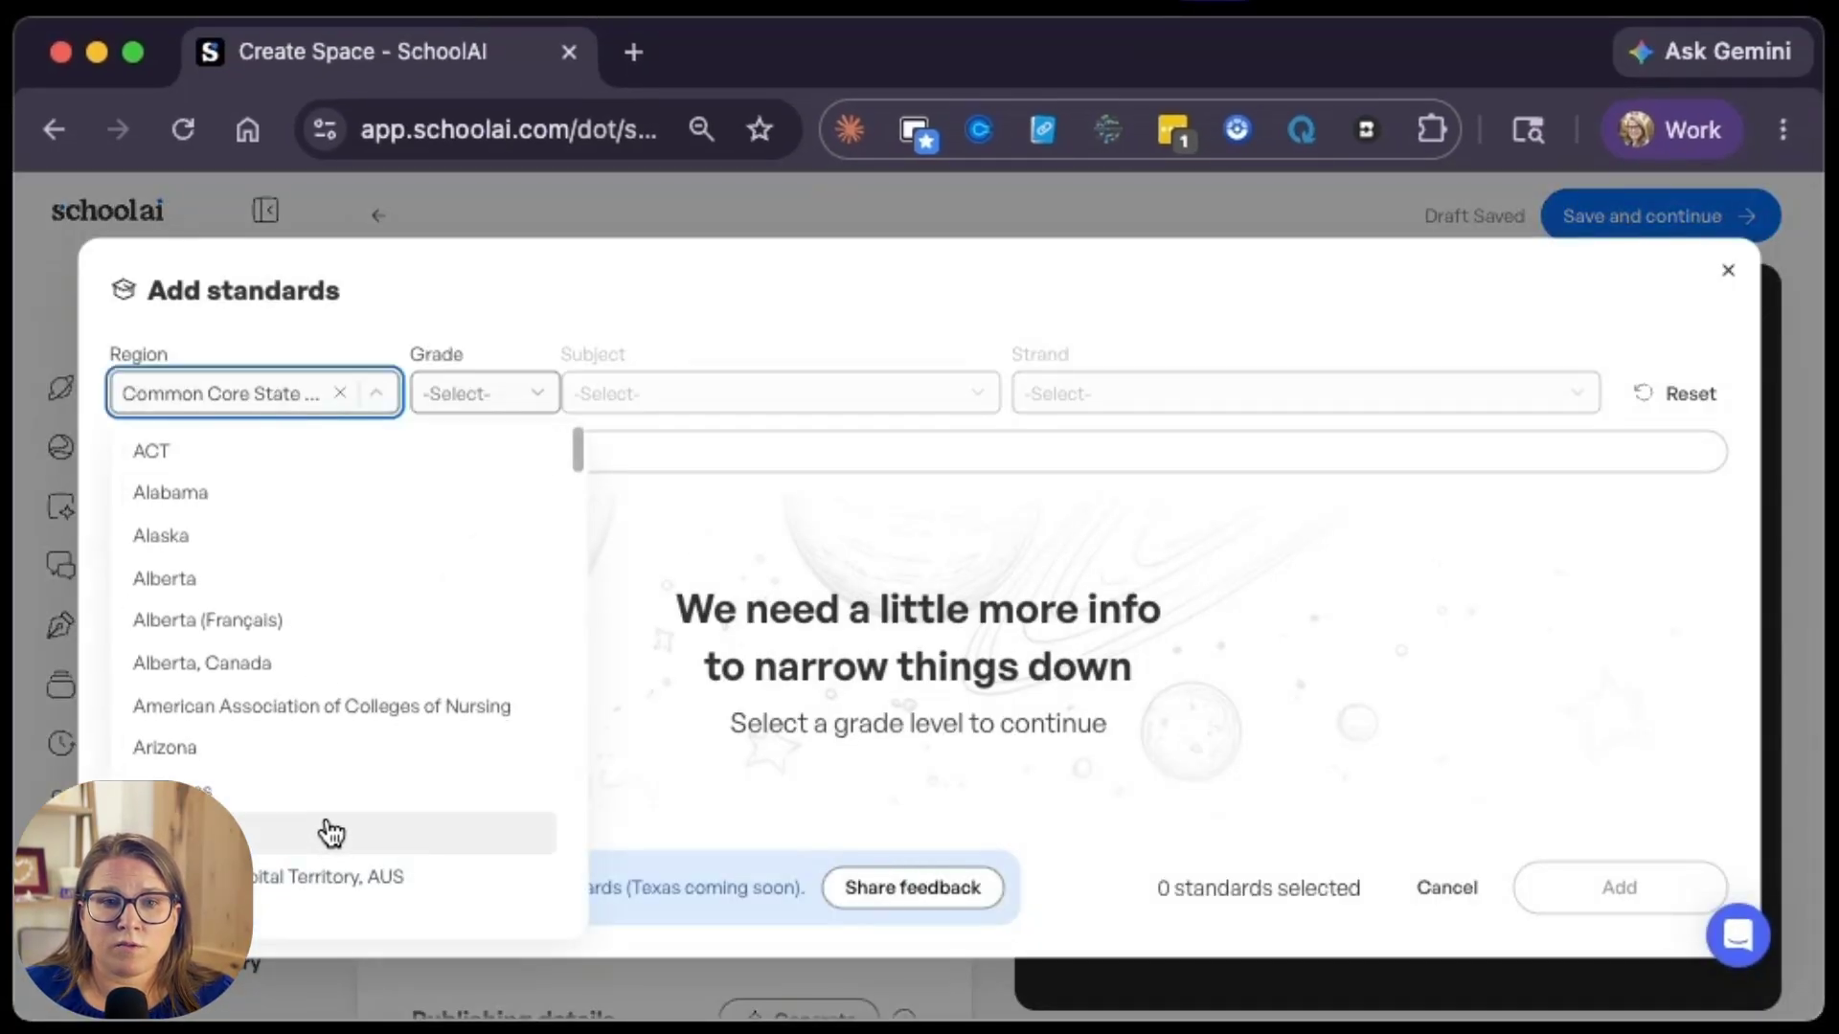
{"action": "scroll", "coordinate": [331, 833], "scroll_direction": "down", "scroll_amount": 20}
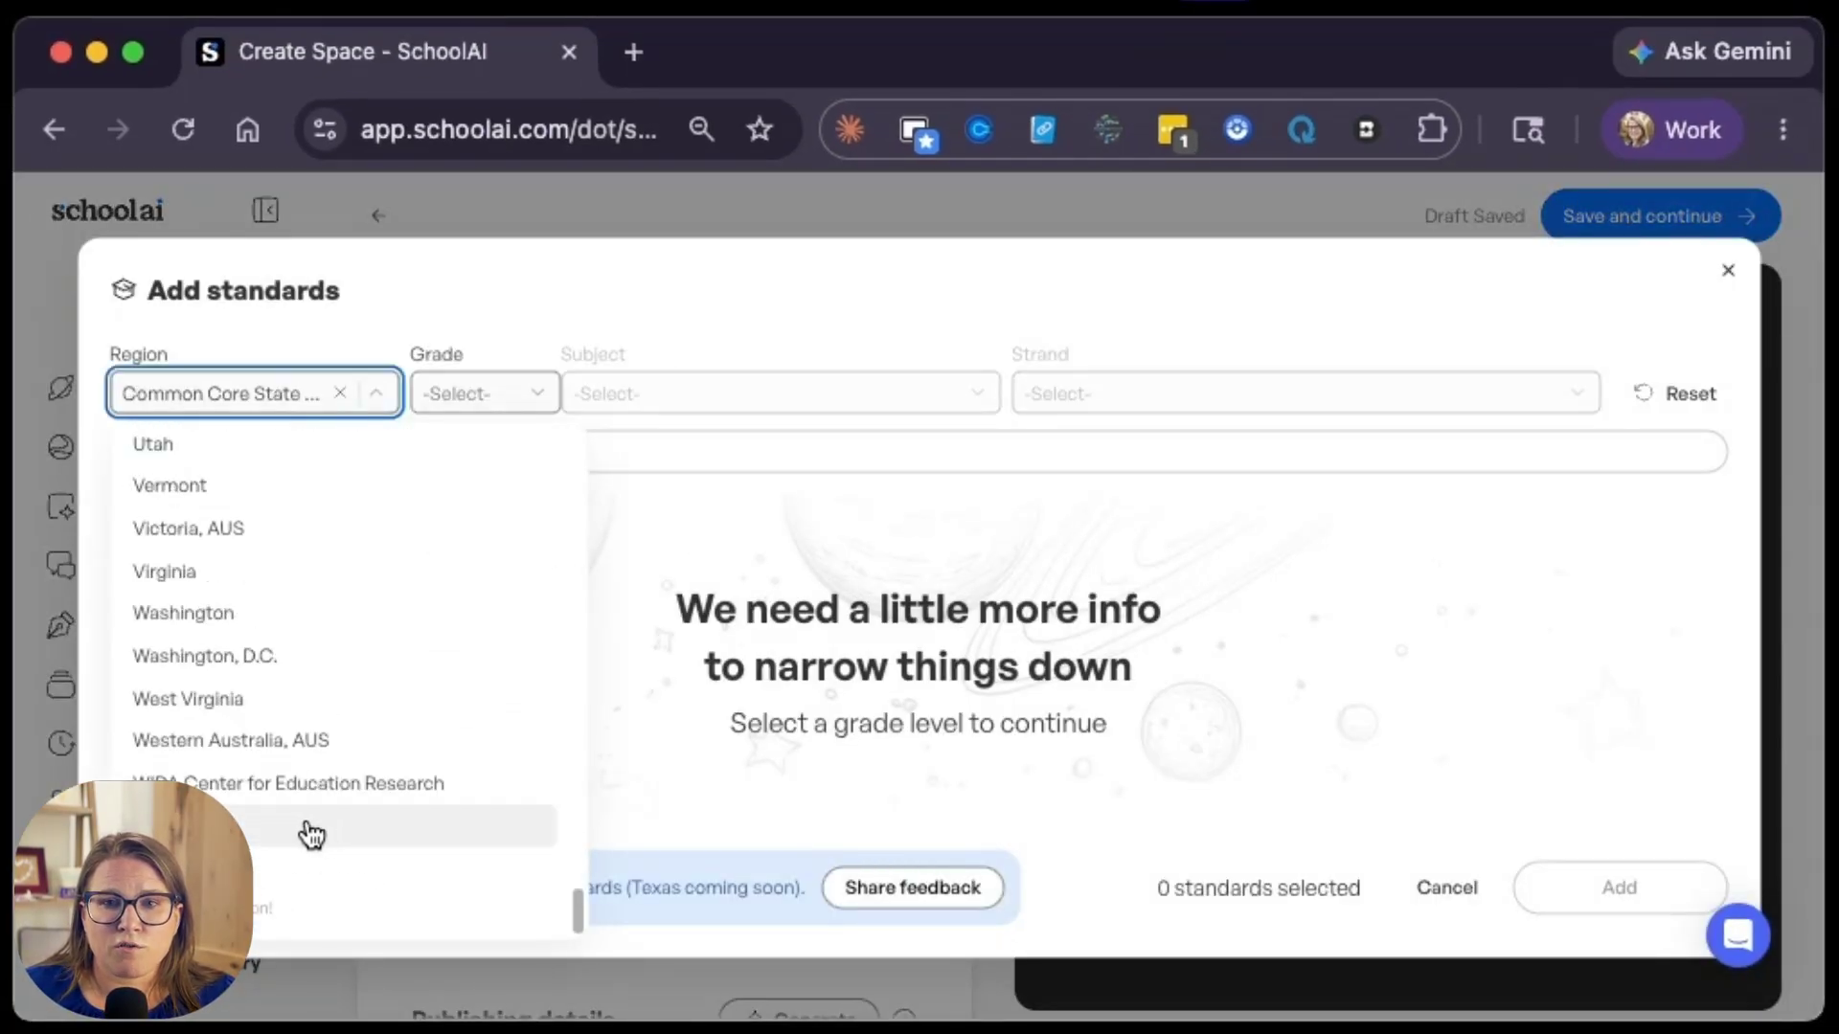
{"action": "left_click", "coordinate": [1727, 271]}
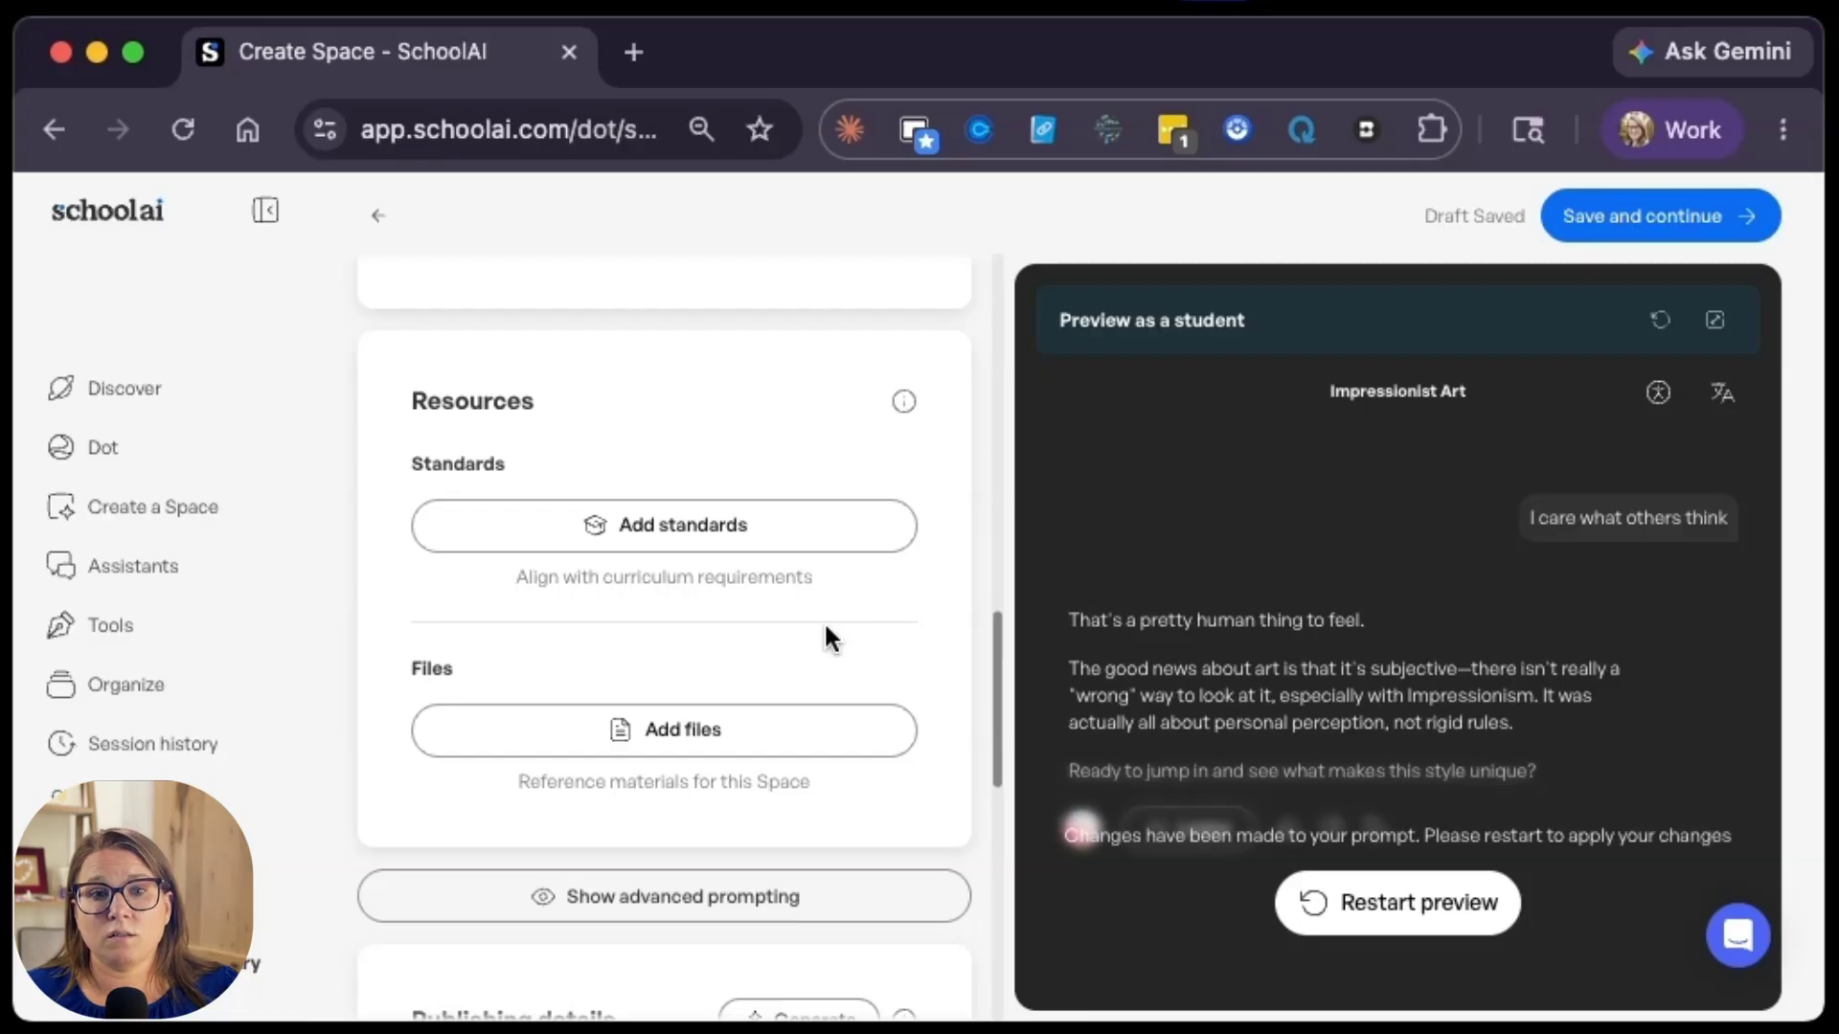
Step: Save the Space and launch a session of it with the "Share link for class" option
{"action": "scroll", "coordinate": [789, 638], "scroll_direction": "up", "scroll_amount": 15}
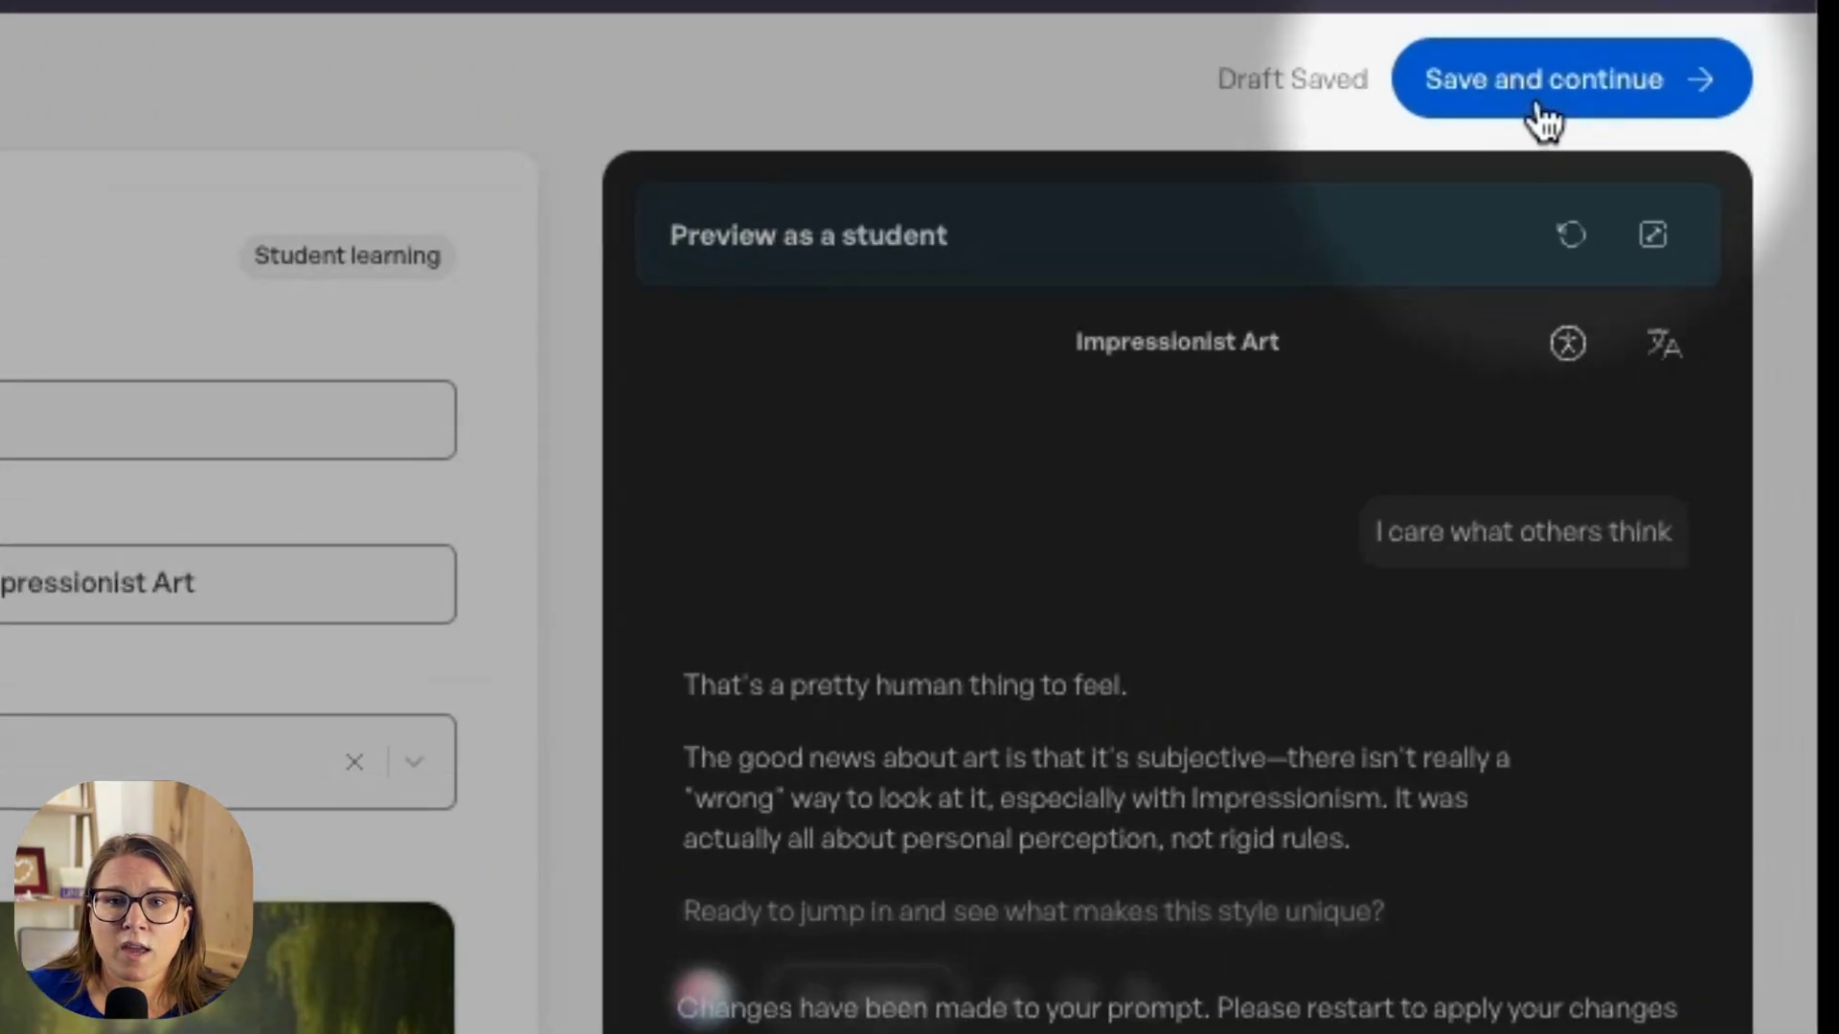
{"action": "left_click", "coordinate": [1540, 105]}
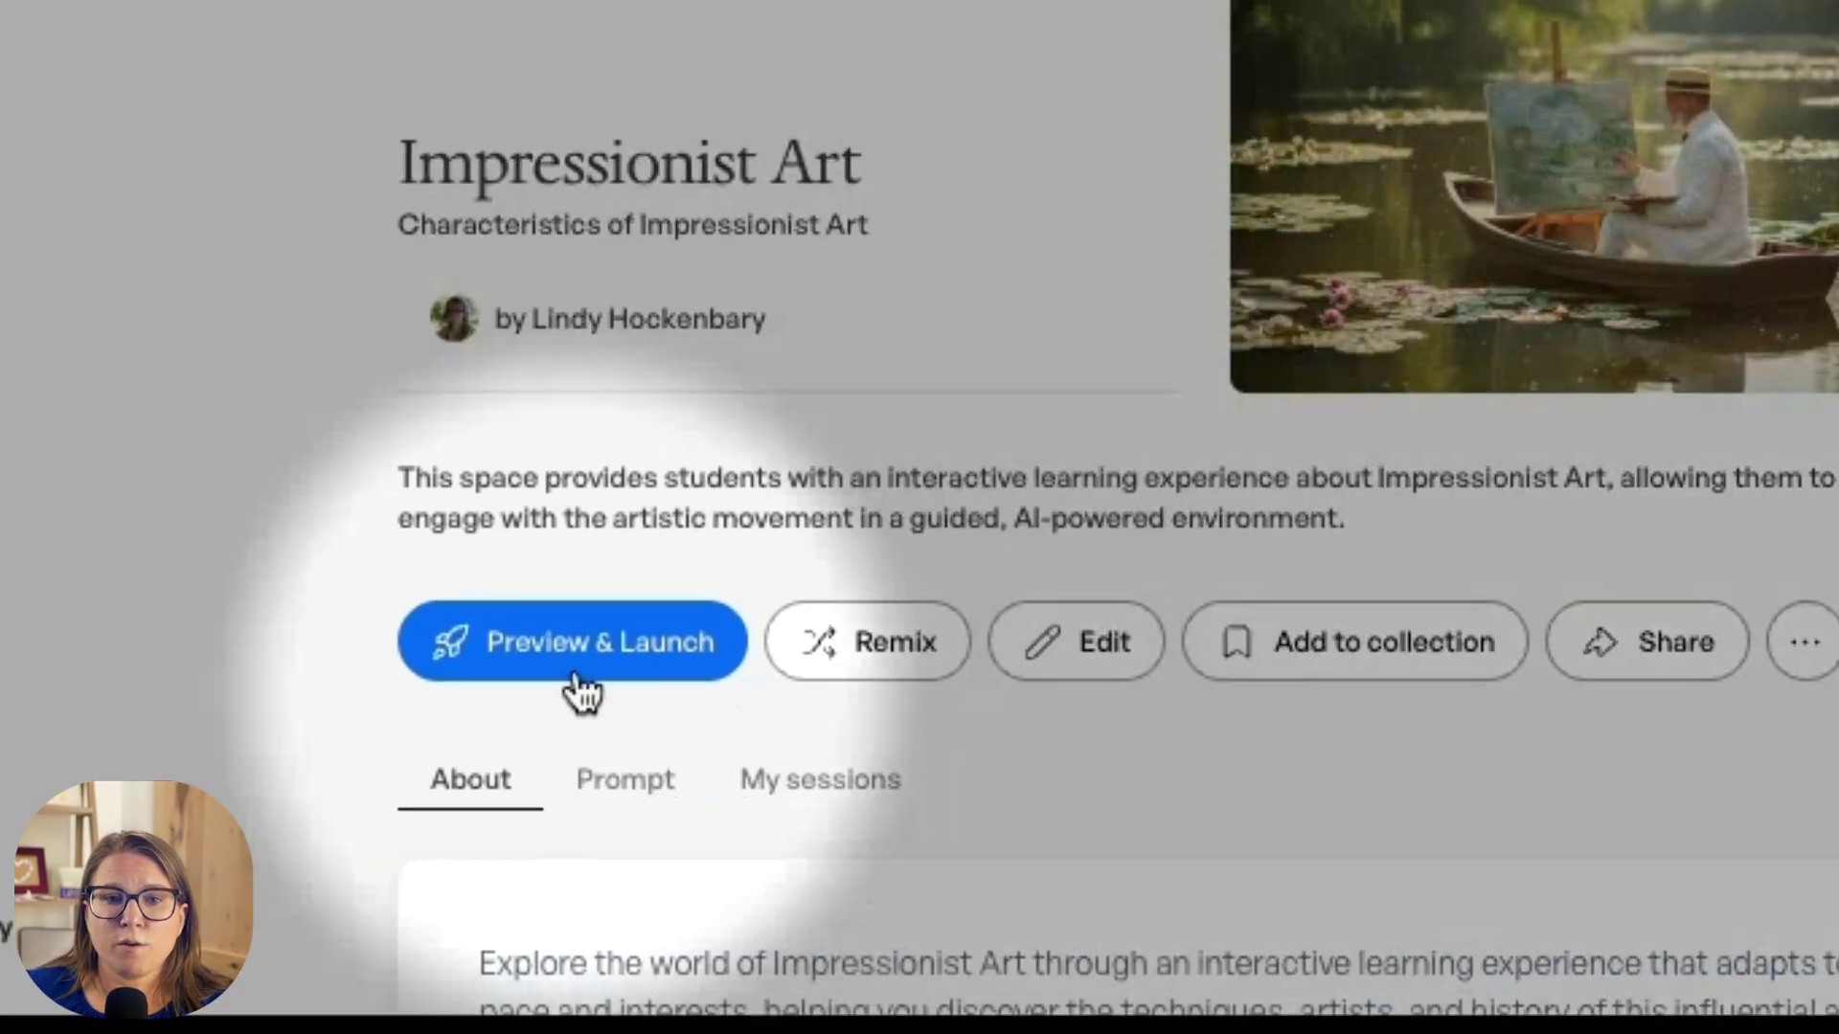
{"action": "left_click", "coordinate": [581, 670]}
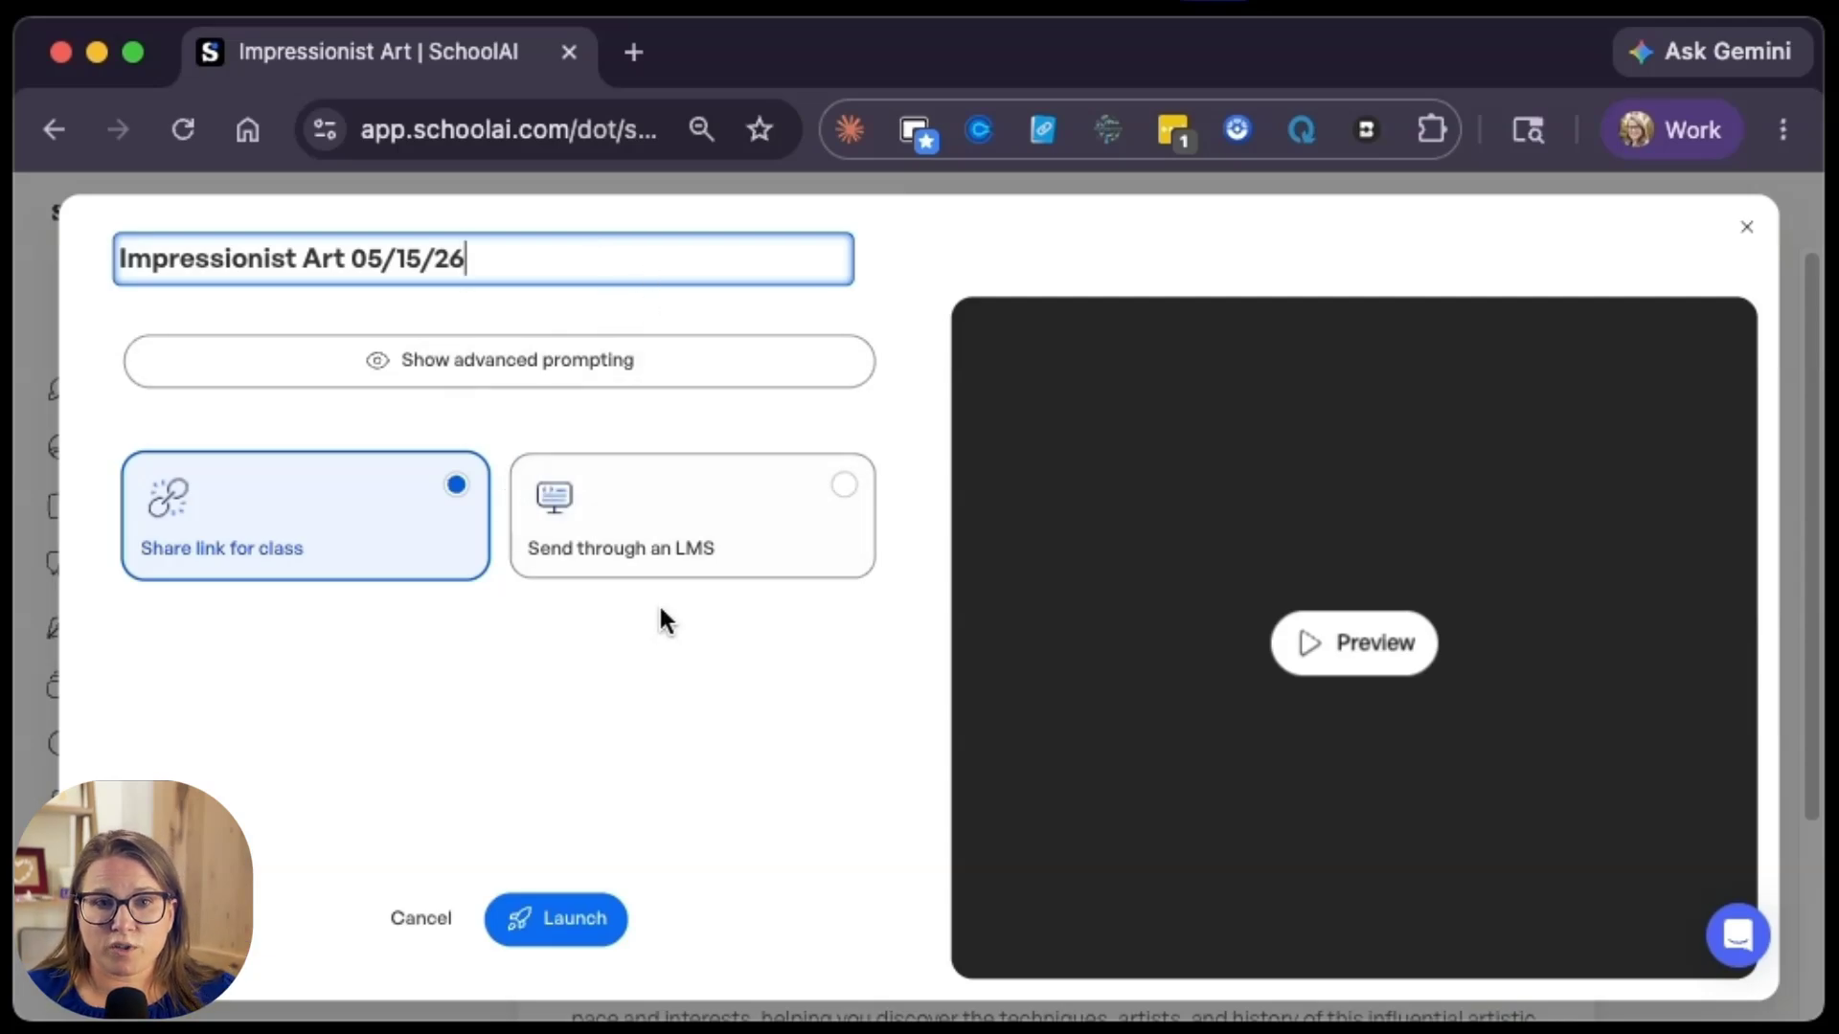
{"action": "left_click", "coordinate": [637, 300]}
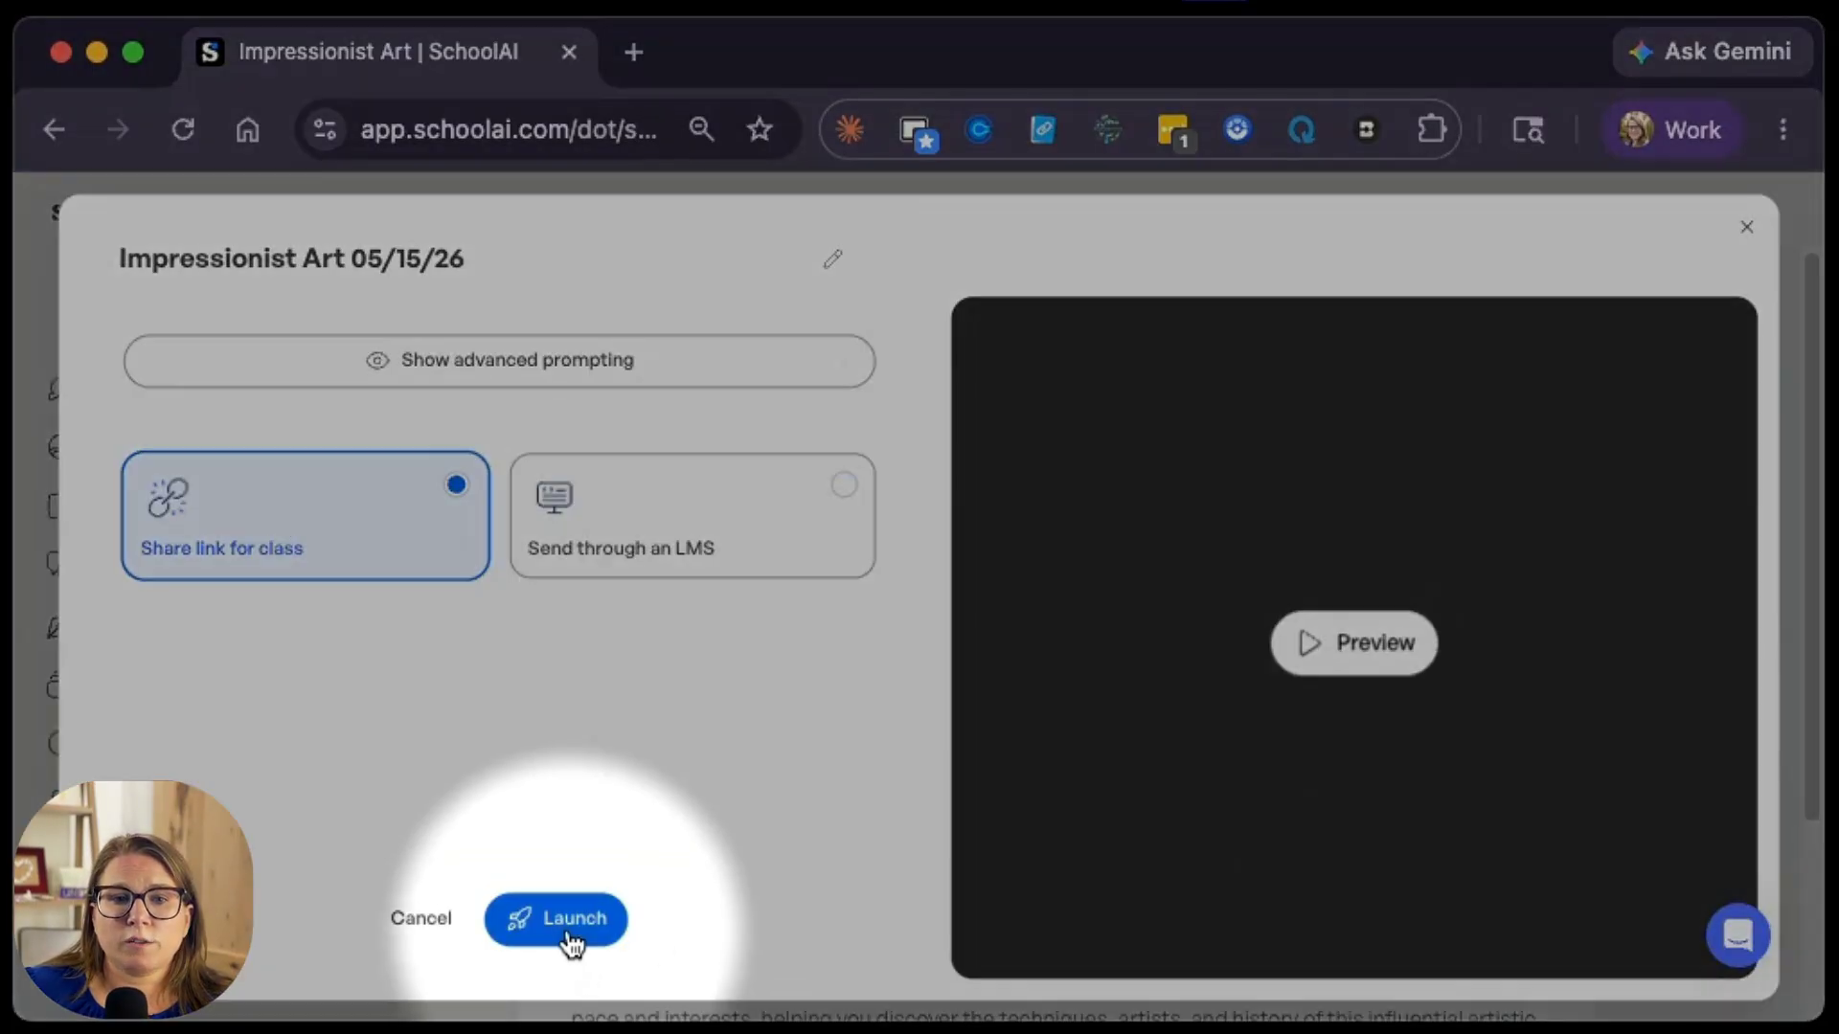
{"action": "left_click", "coordinate": [567, 937]}
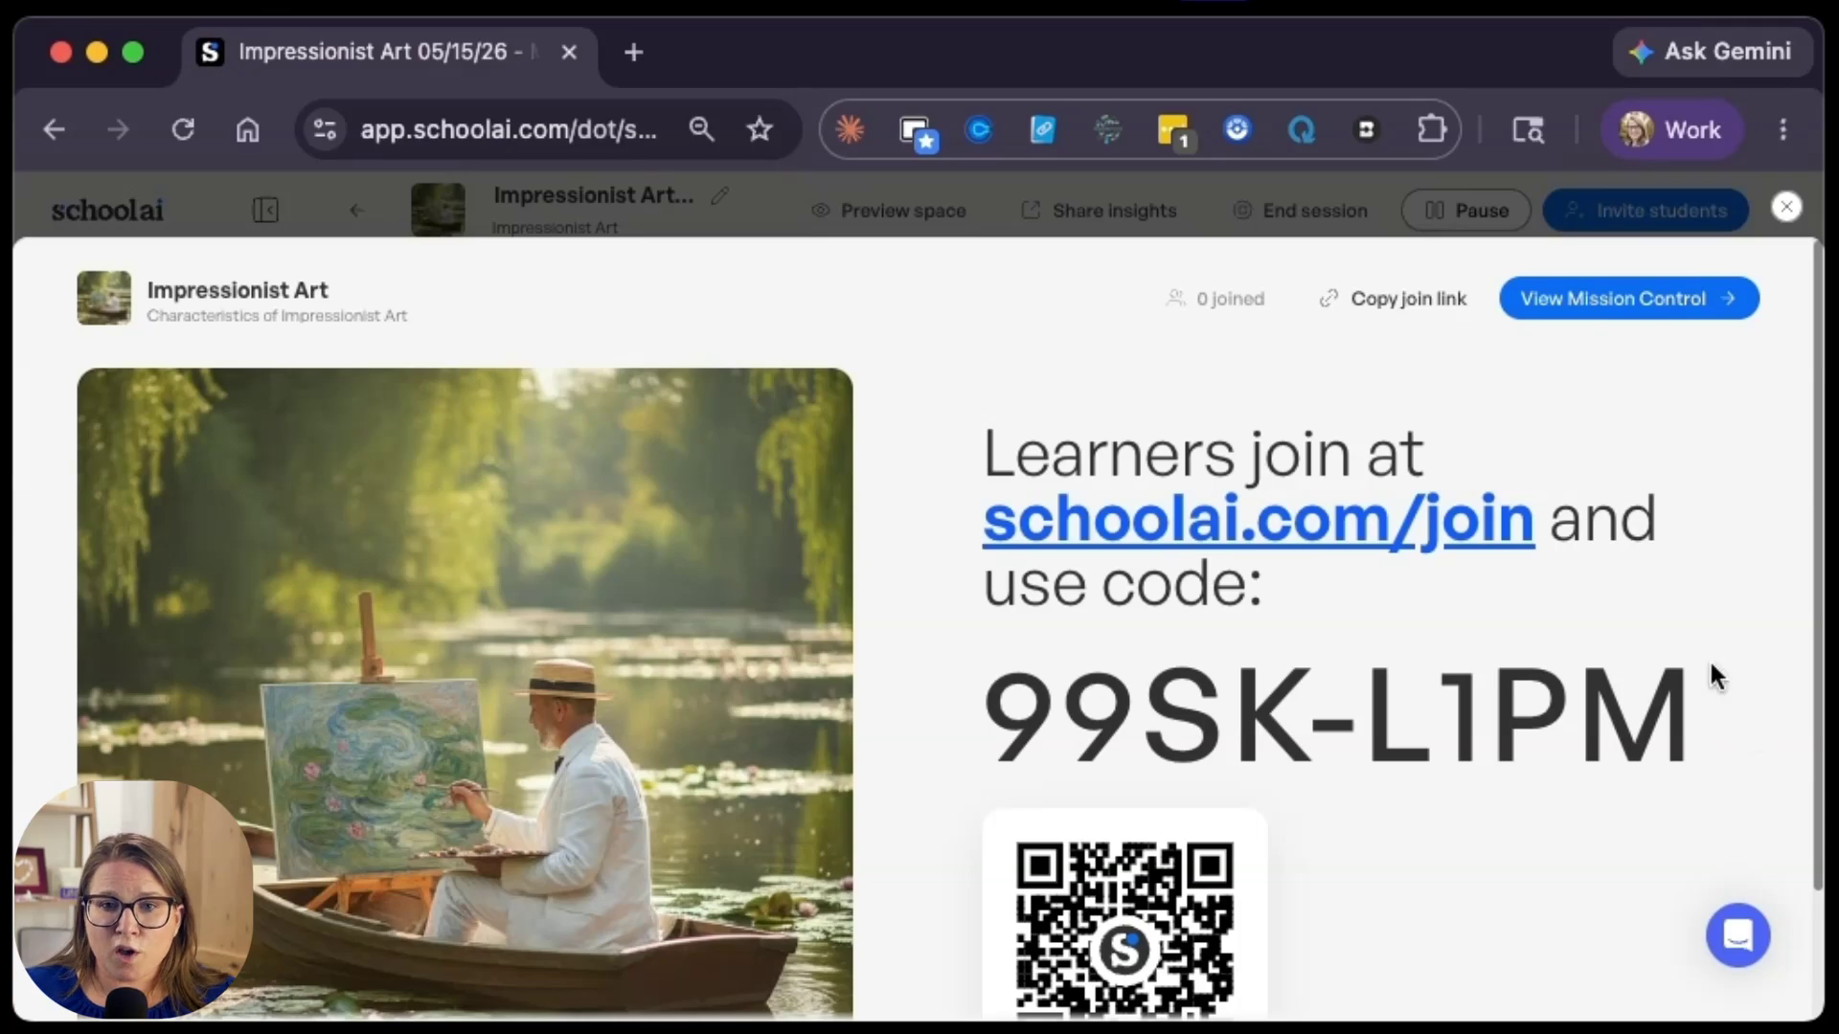
Step: Copy the session's join link for students and open Mission Control
{"action": "left_click", "coordinate": [1103, 908]}
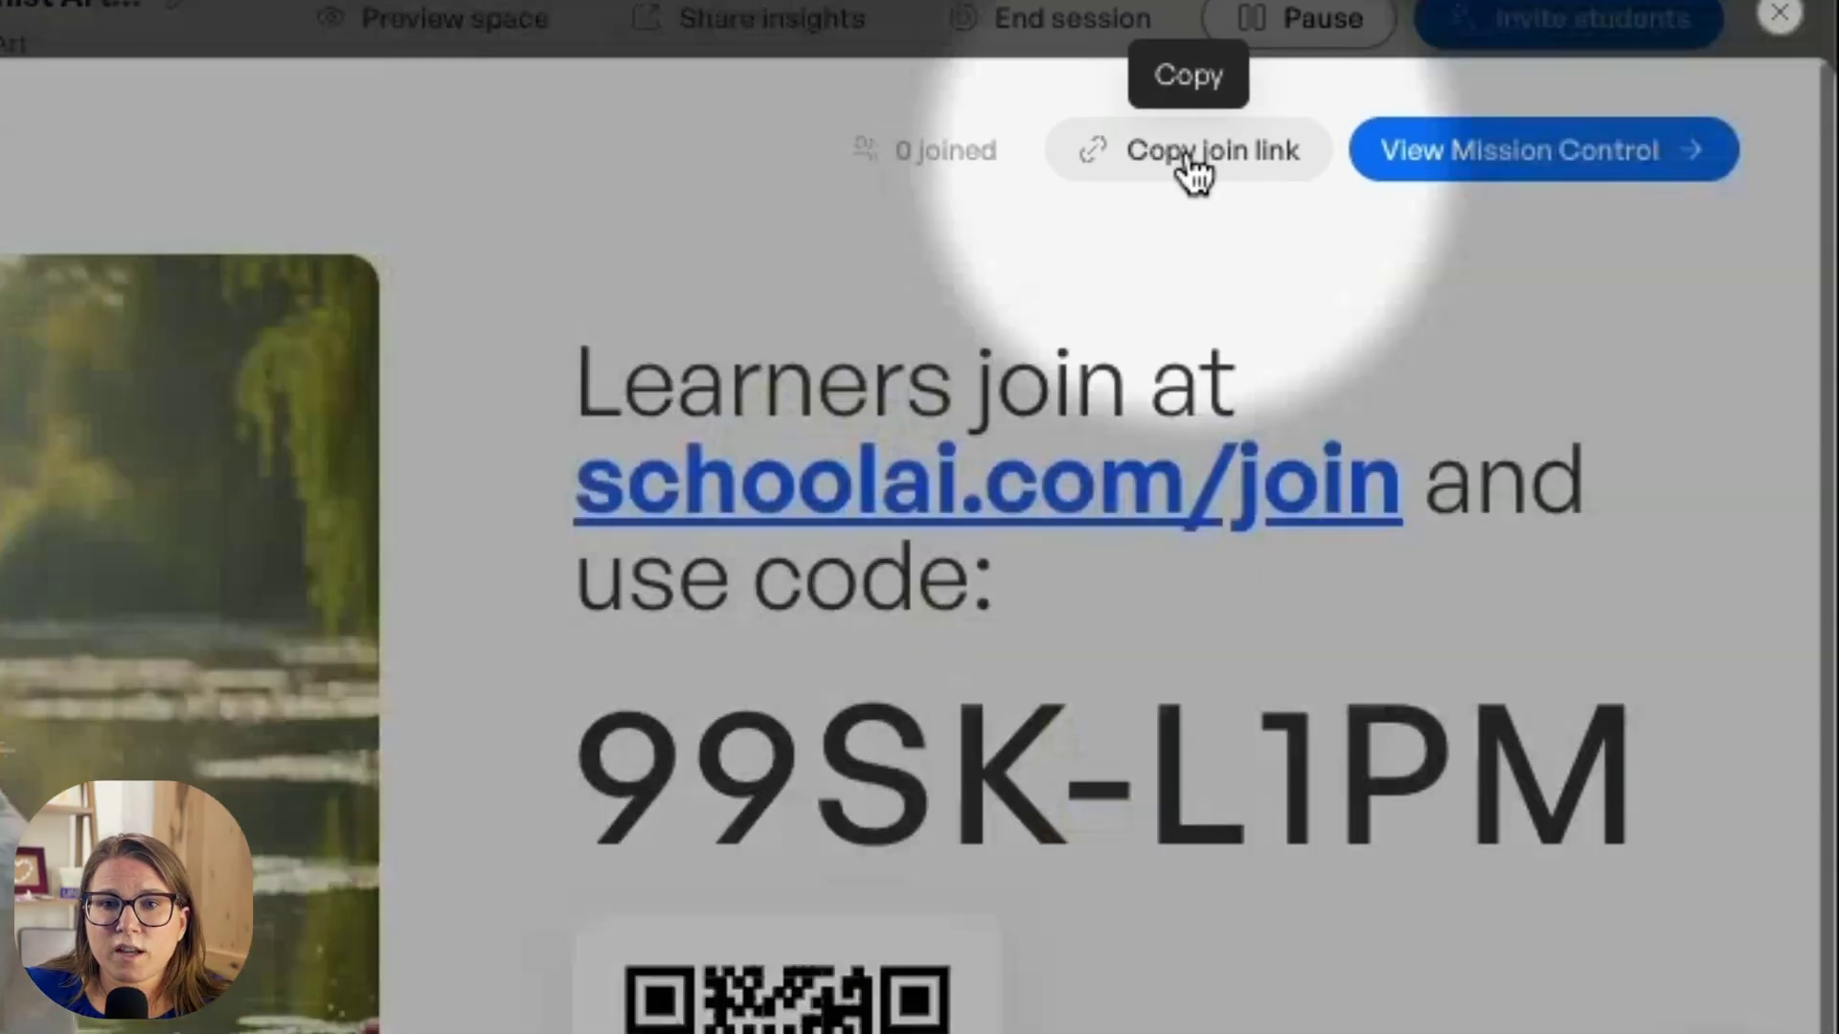
{"action": "left_click", "coordinate": [1189, 170]}
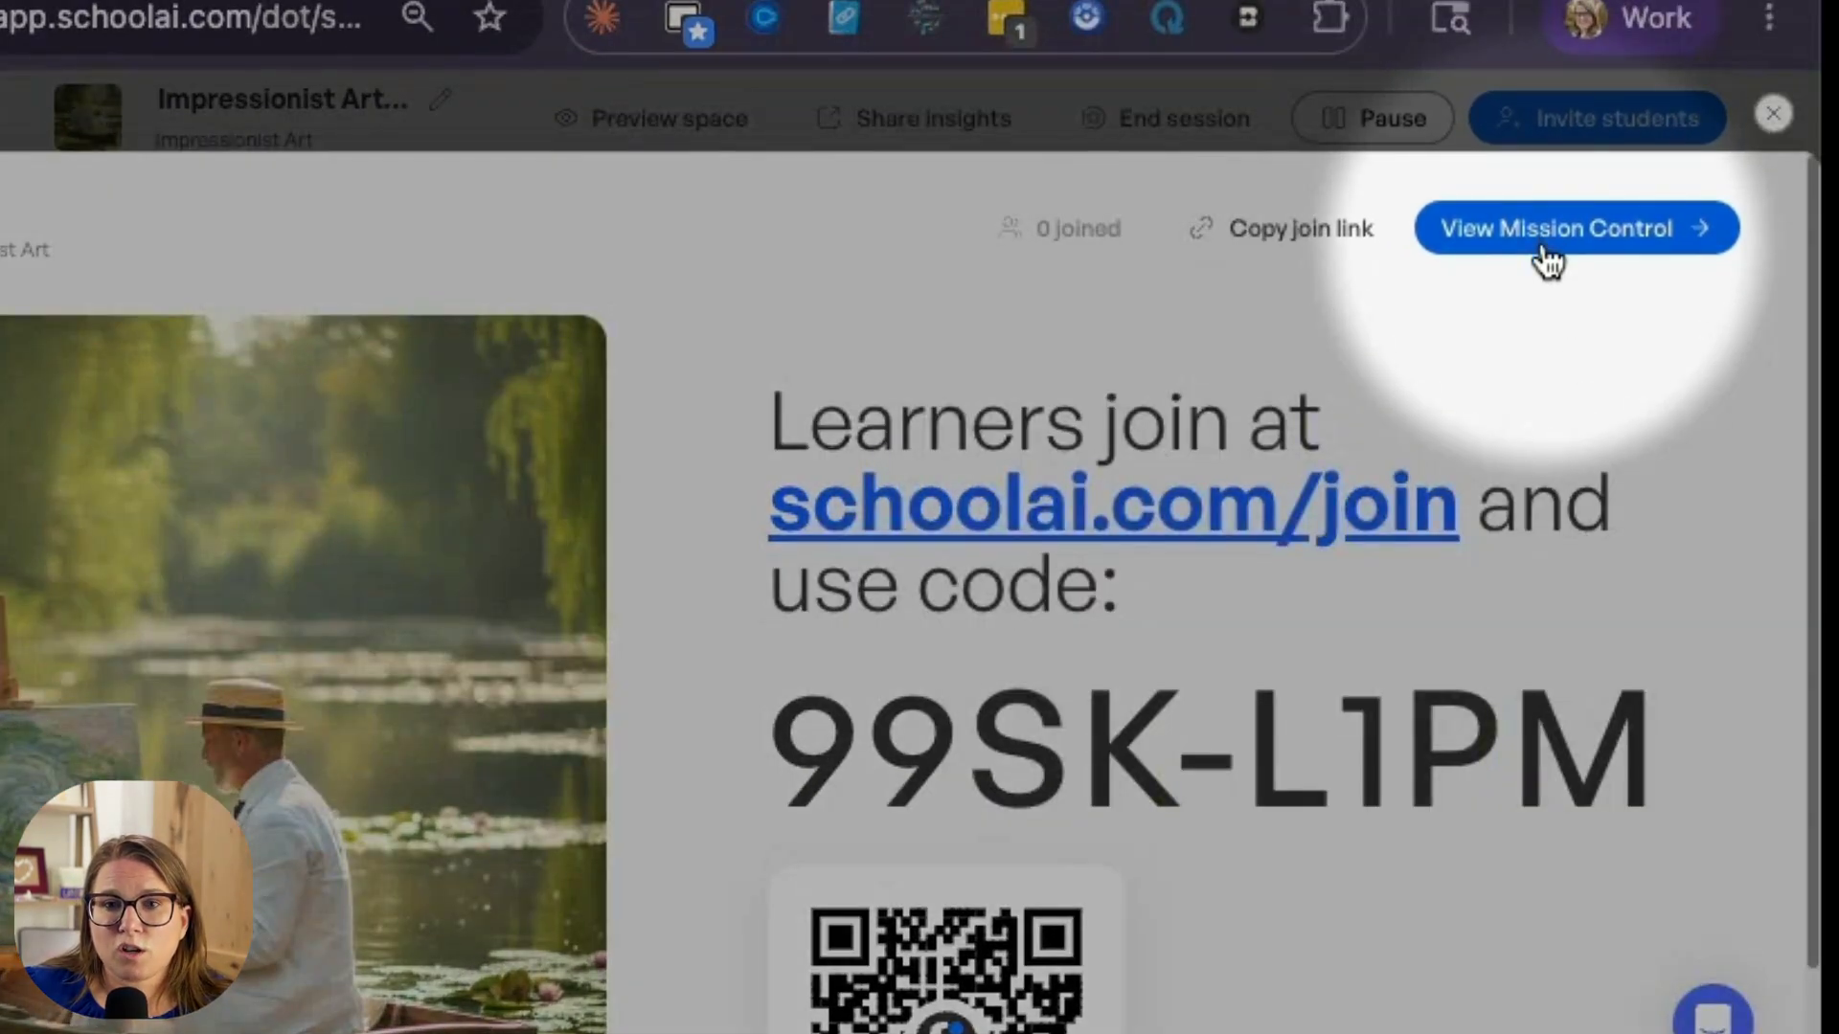
{"action": "left_click", "coordinate": [1544, 251]}
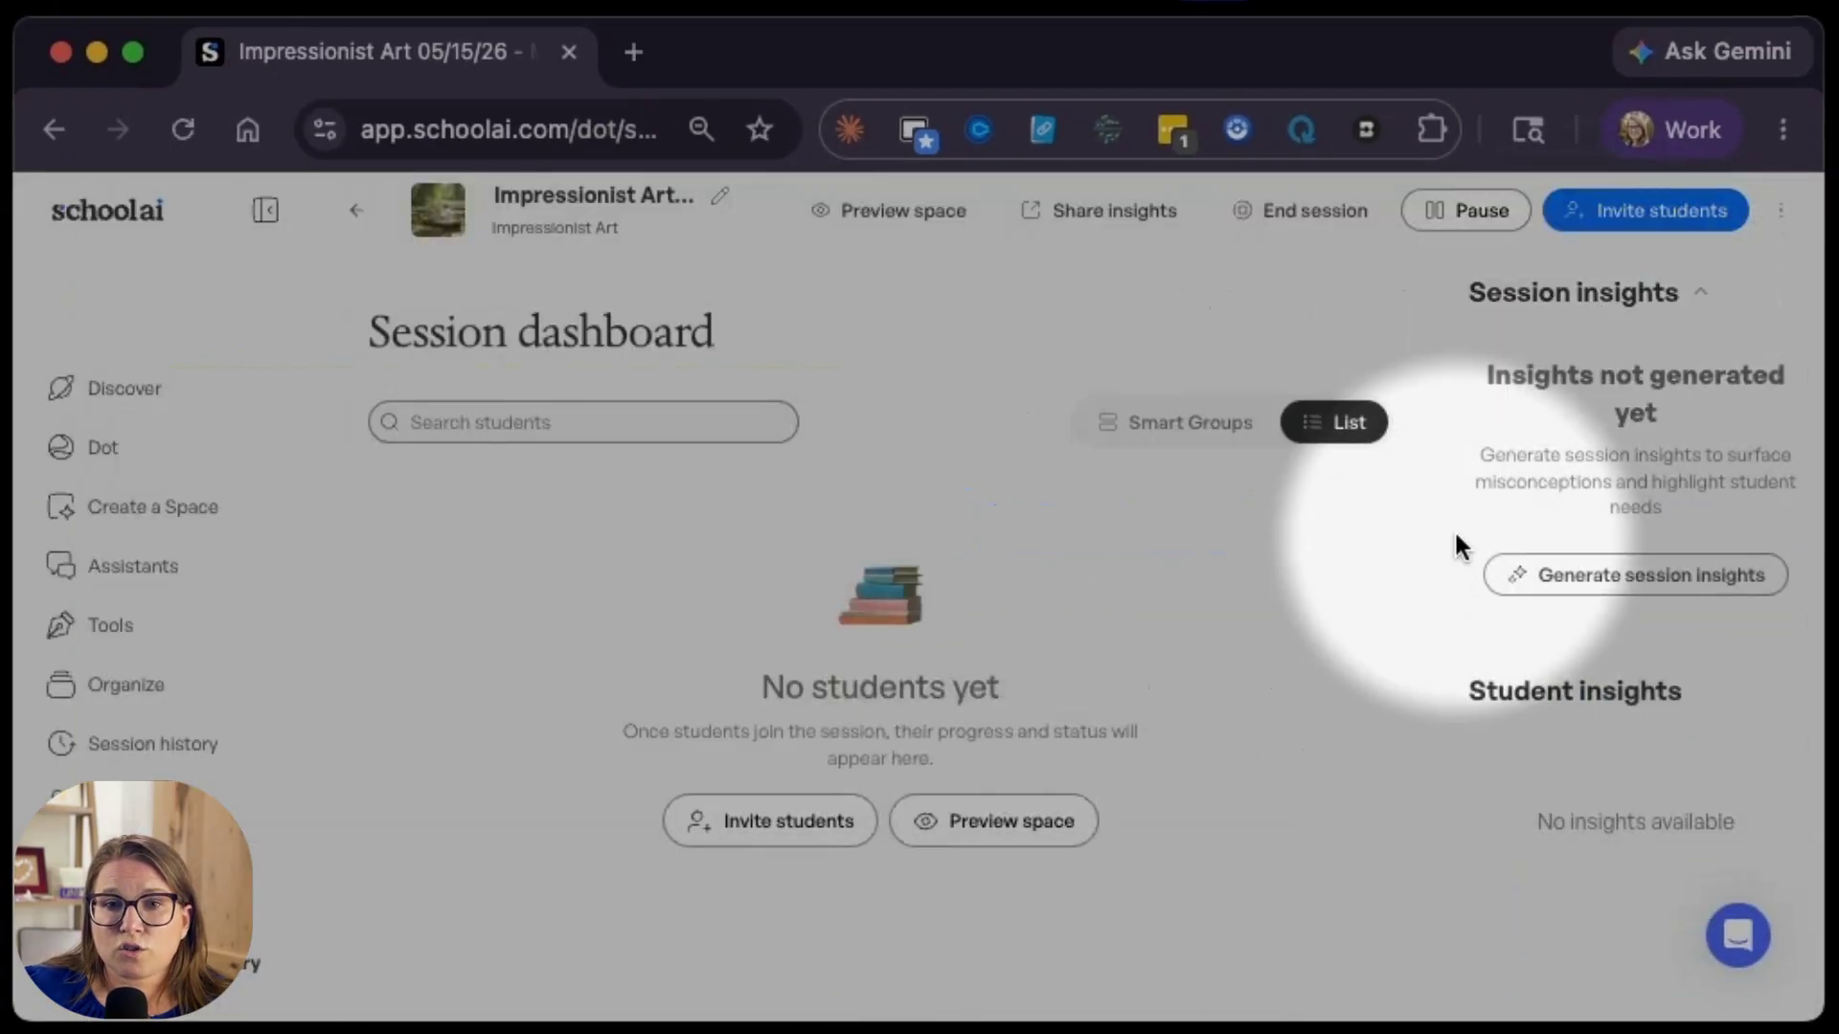